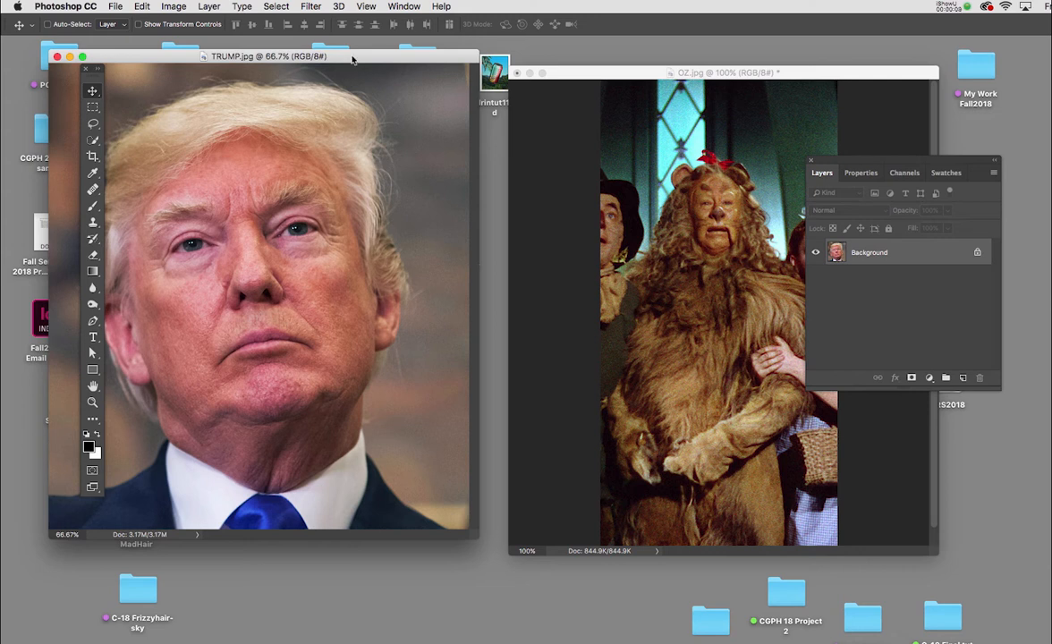
Rearrange the TRUMP.jpg window and Layers panel, and convert the portrait's Background into a regular layer named Layer 0.
drag(352, 59, 453, 74)
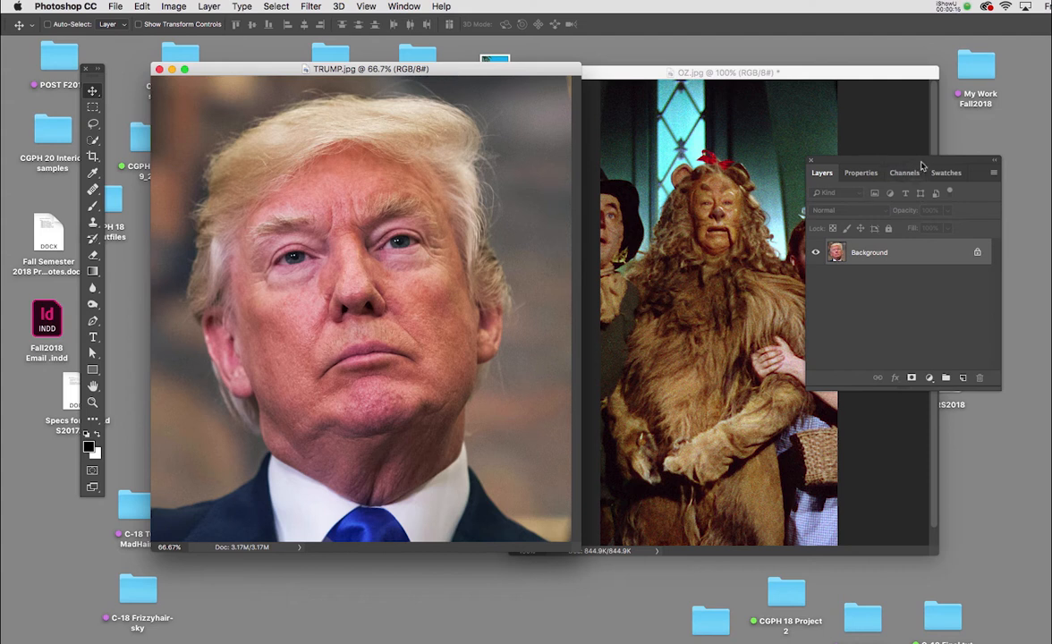
drag(848, 160, 715, 134)
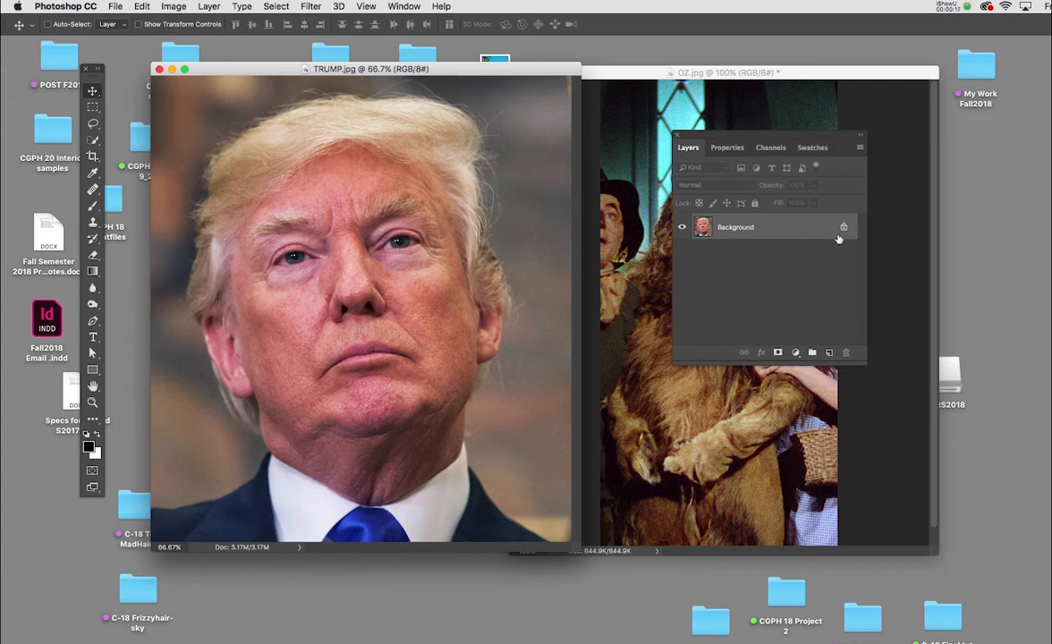
double_click(744, 229)
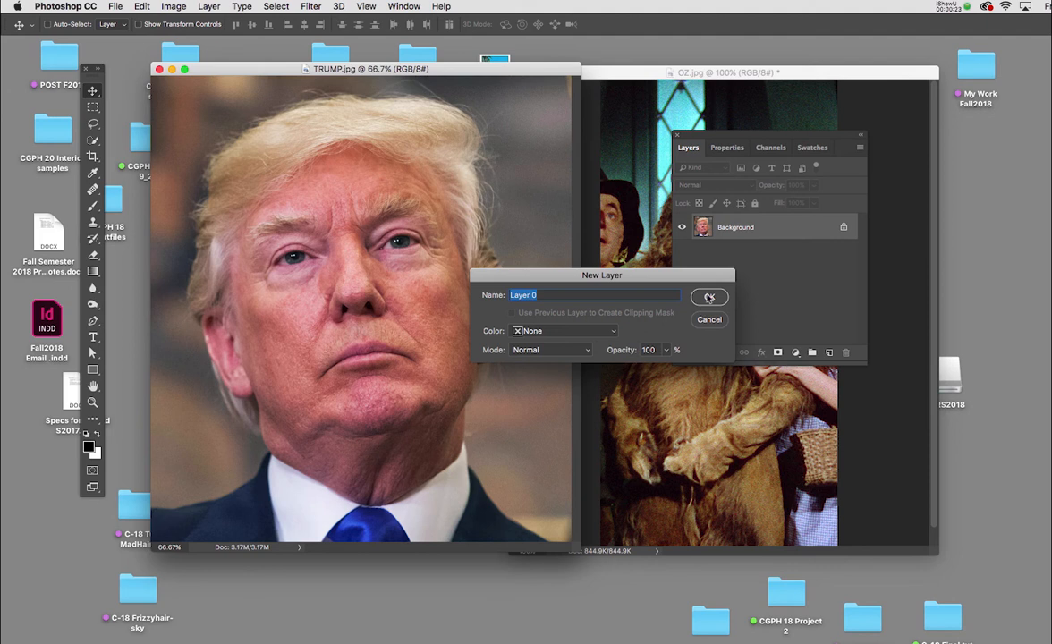
click(708, 297)
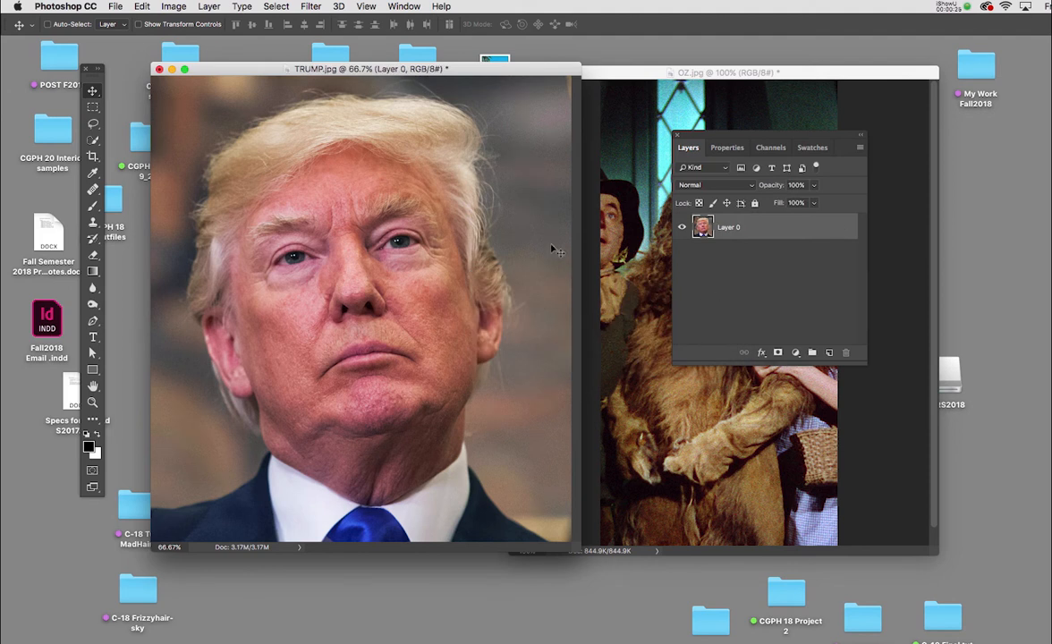
Add a layer mask to Layer 0 and make black the foreground colour.
drag(94, 73, 235, 85)
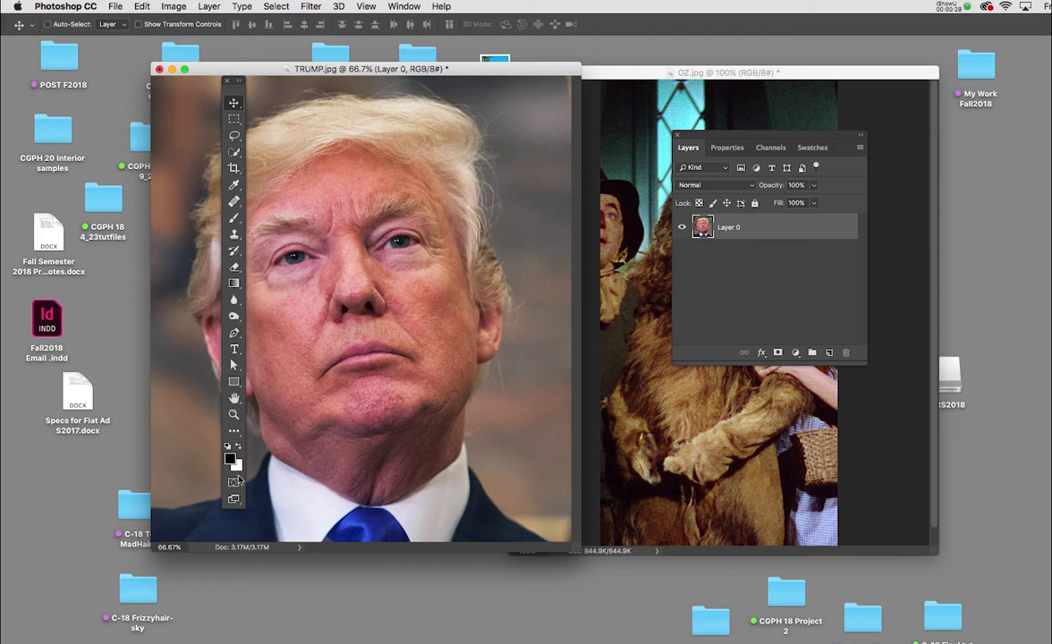
click(778, 354)
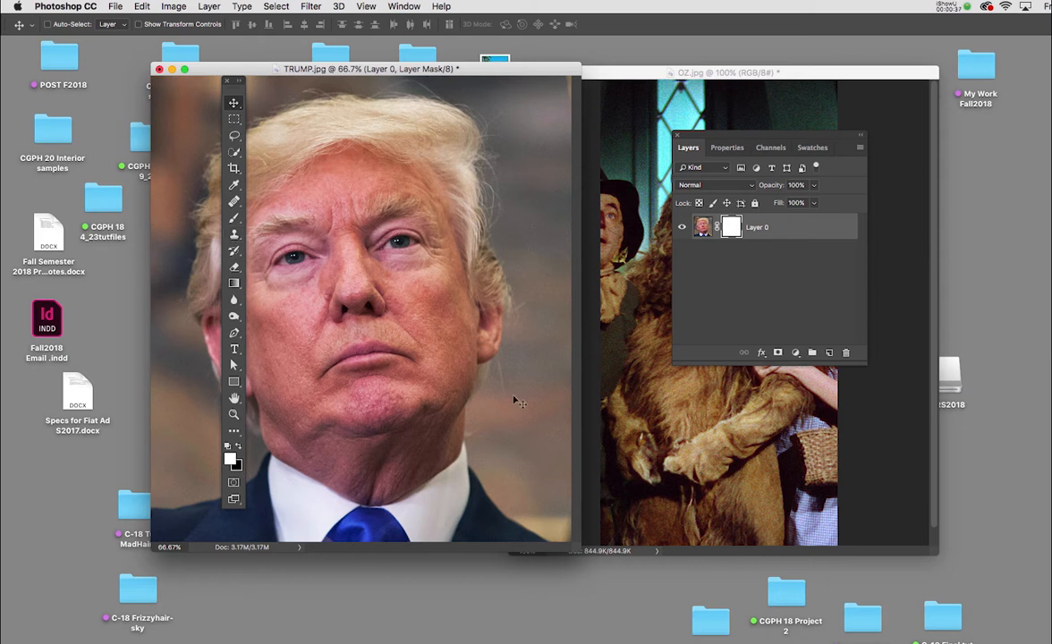
click(238, 448)
Show the toolbox in two columns and test the Brush tool with a black dab on the forehead, undoing the dab.
click(238, 82)
drag(240, 84, 142, 93)
key(b)
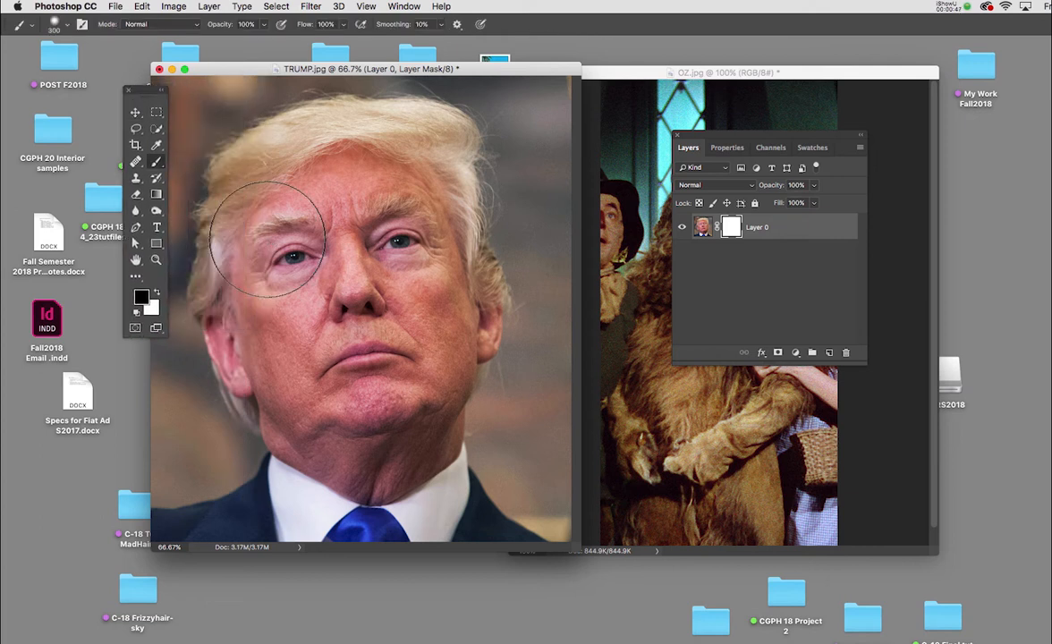
click(387, 167)
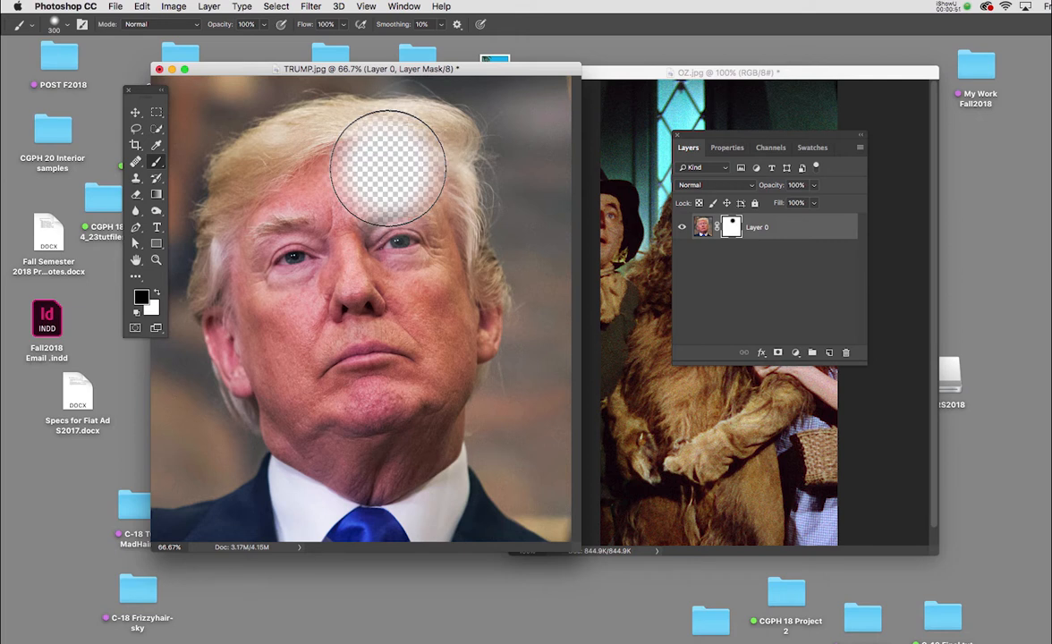
key(cmd+z)
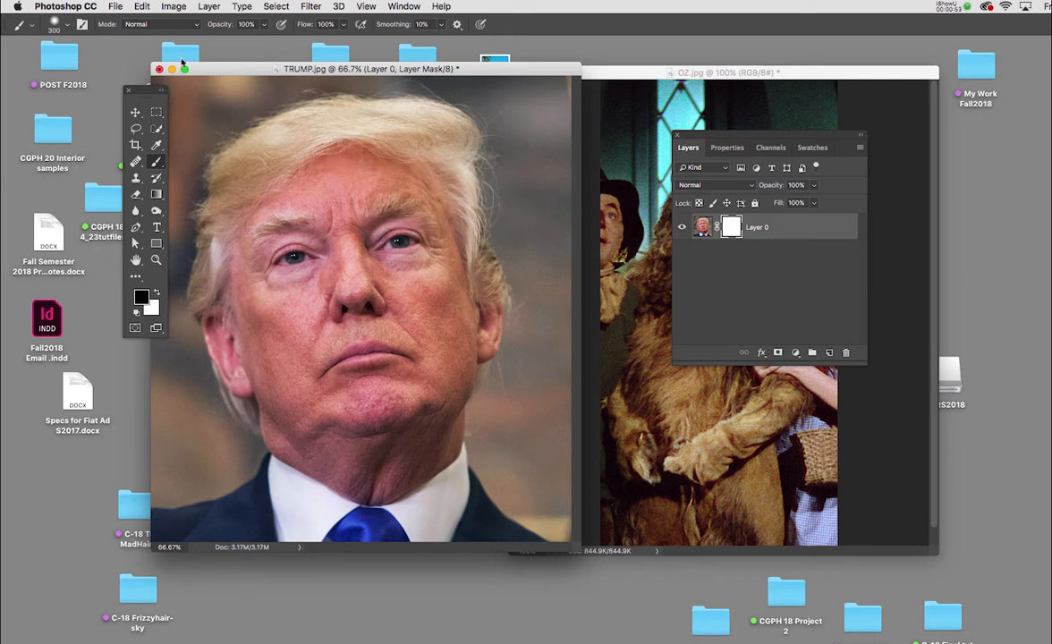
click(81, 25)
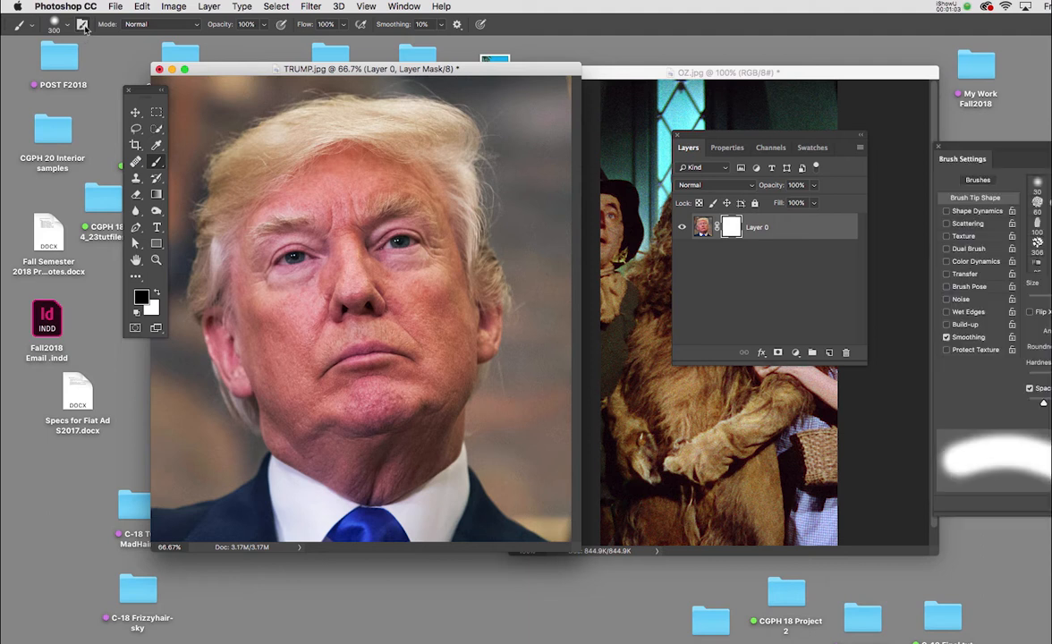
mouse_move(1034, 153)
mouse_down()
mouse_move(866, 145)
mouse_move(680, 107)
mouse_move(592, 104)
mouse_up()
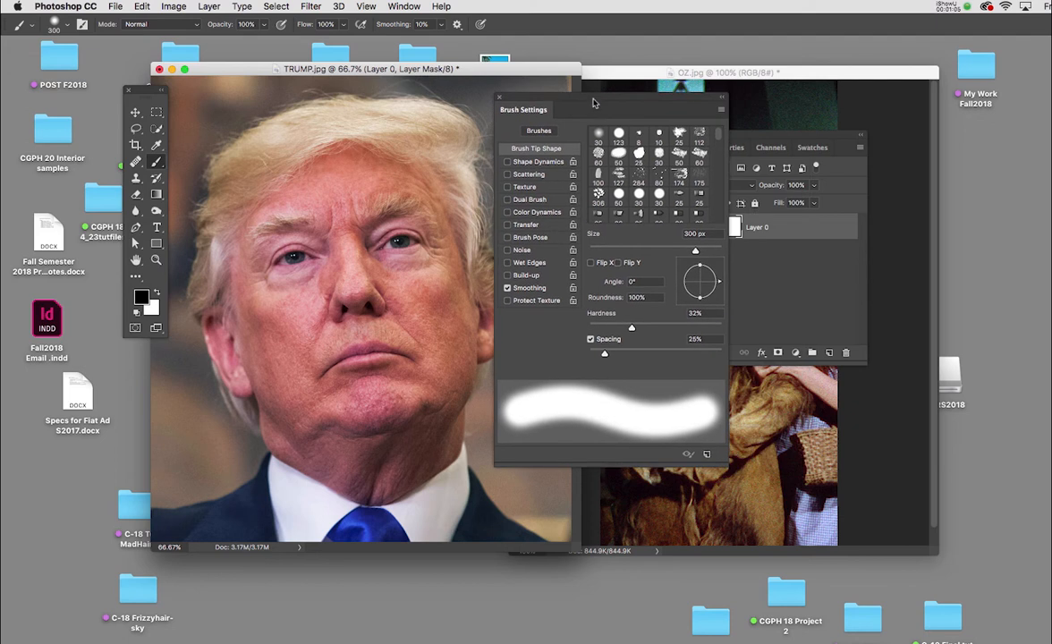
click(497, 97)
In Brush Settings, choose the 123 px hard round tip and set its spacing to 1% and hardness to 80%.
click(401, 7)
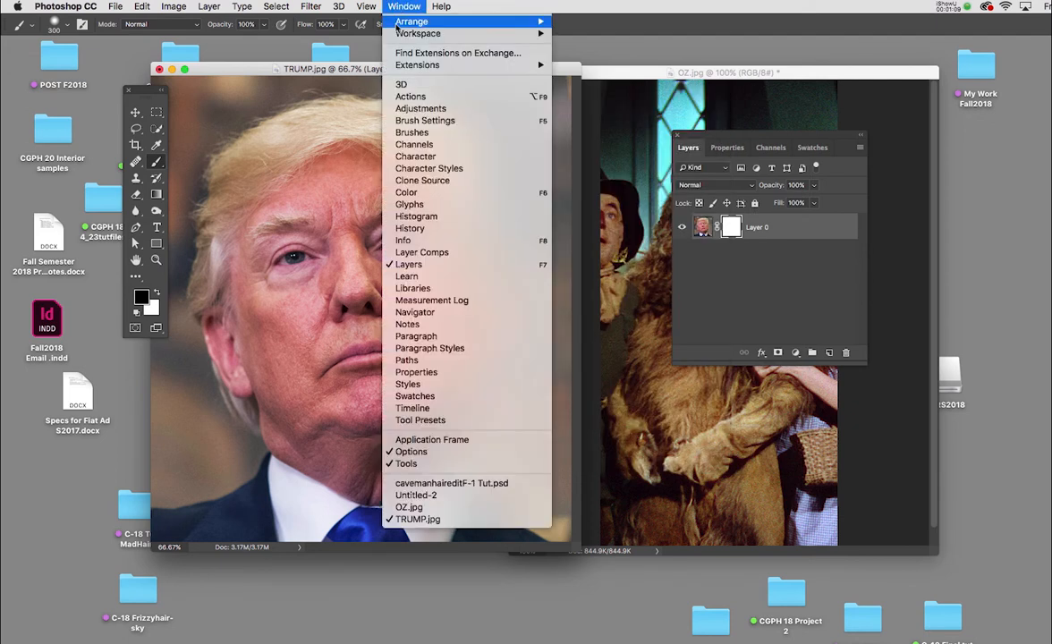
click(414, 120)
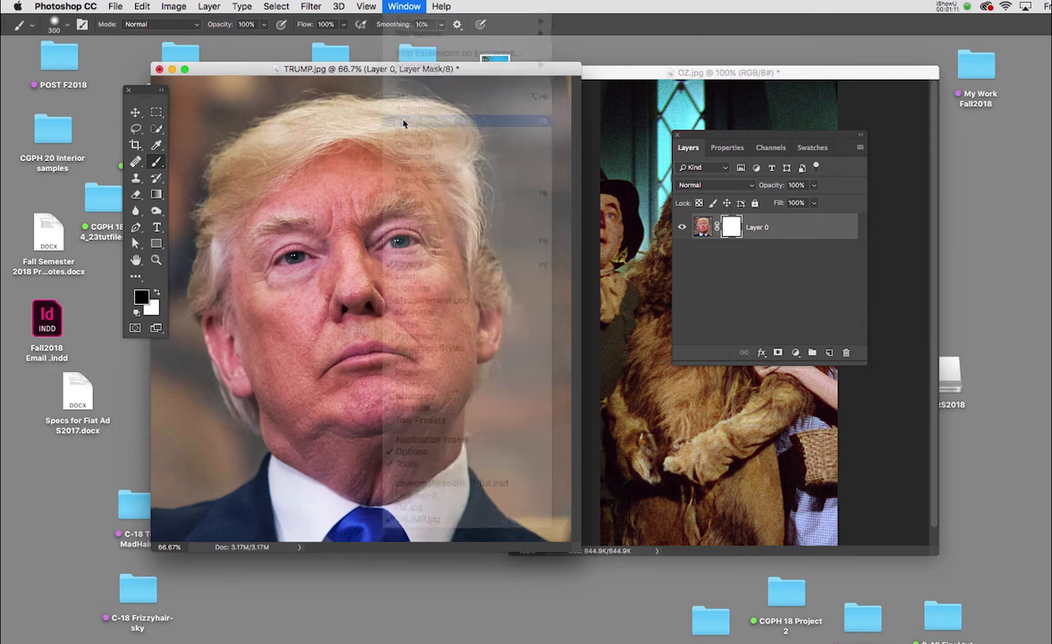
drag(556, 105, 637, 142)
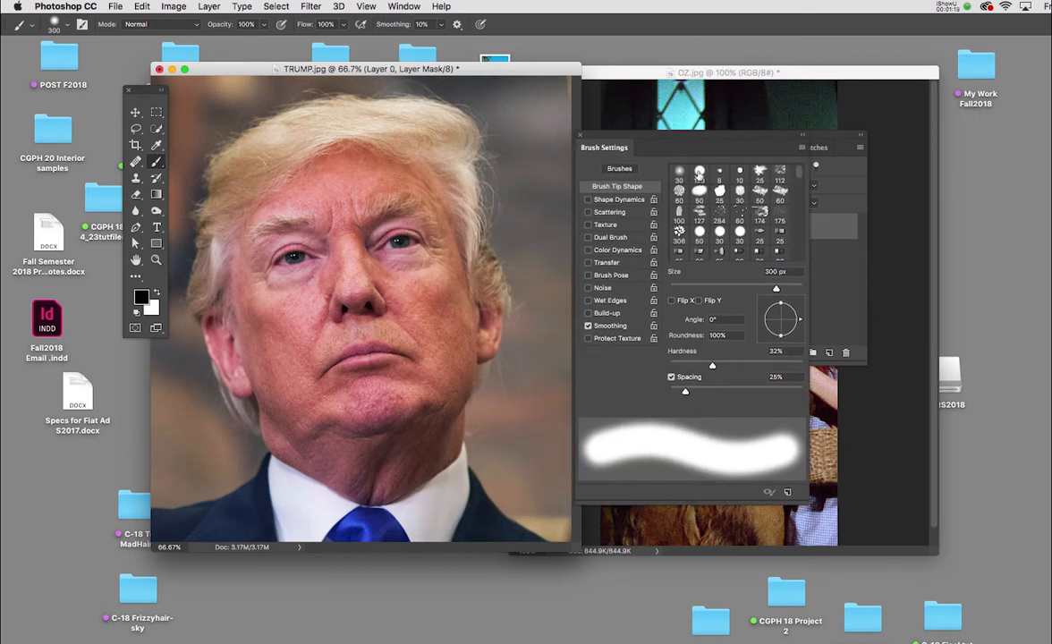
click(700, 172)
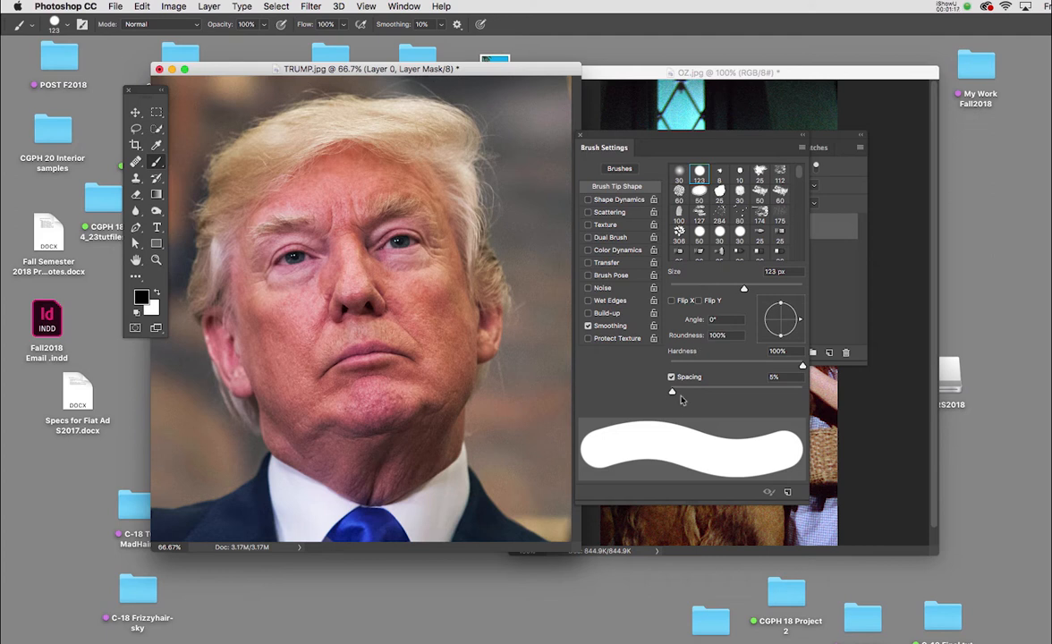
drag(672, 393, 669, 393)
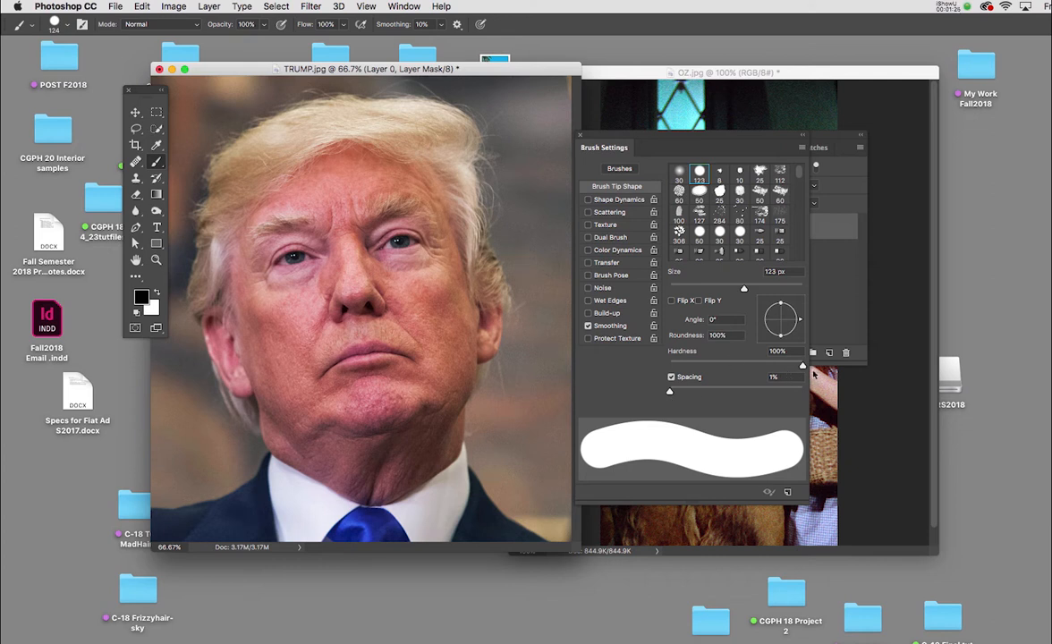
drag(802, 367, 786, 370)
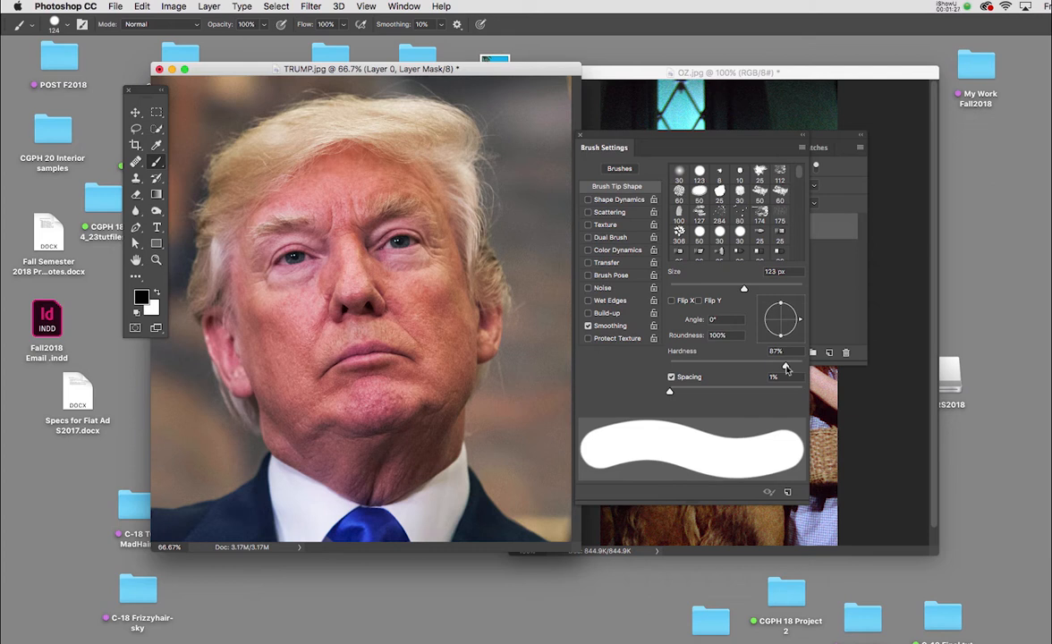
click(775, 353)
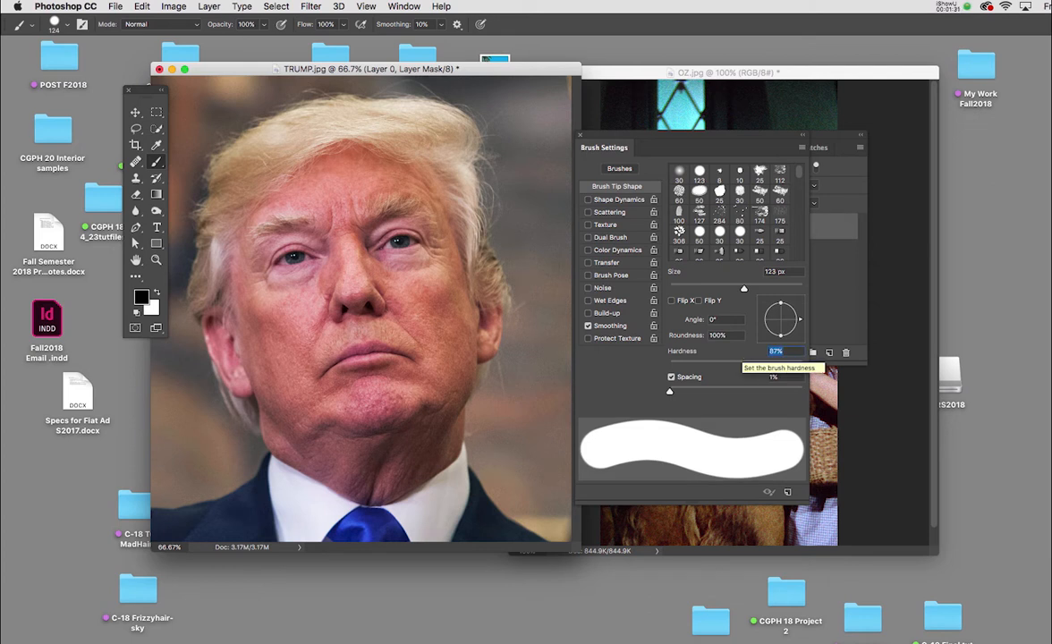
text(80)
scroll(707, 224, down, 3)
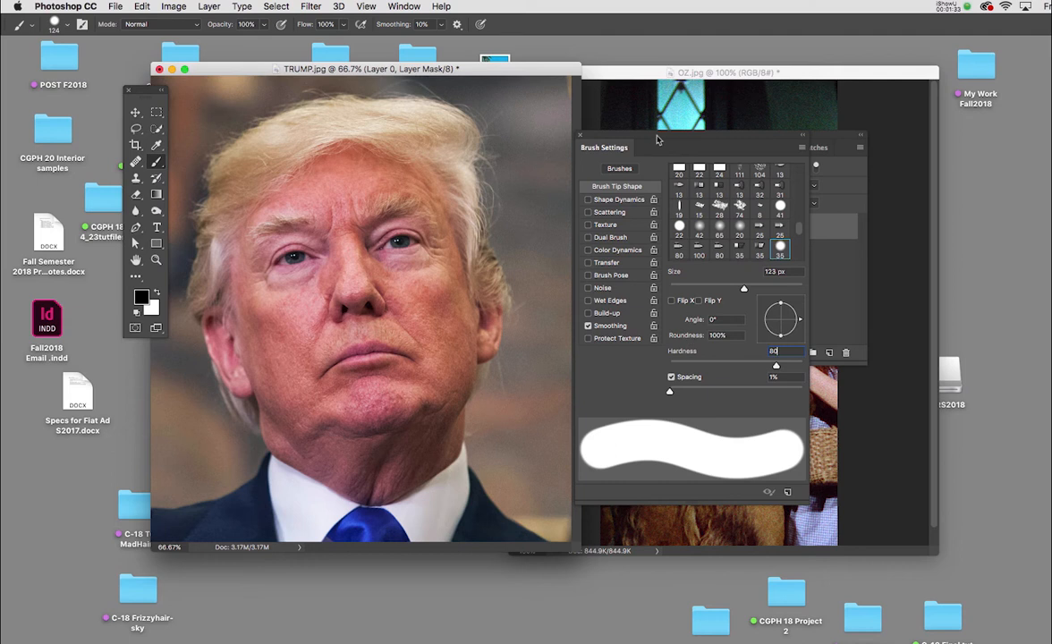
Move the Brush Settings and Layers panels so both can be reached beside the portrait, and shift the TRUMP.jpg window up slightly.
drag(657, 139, 762, 268)
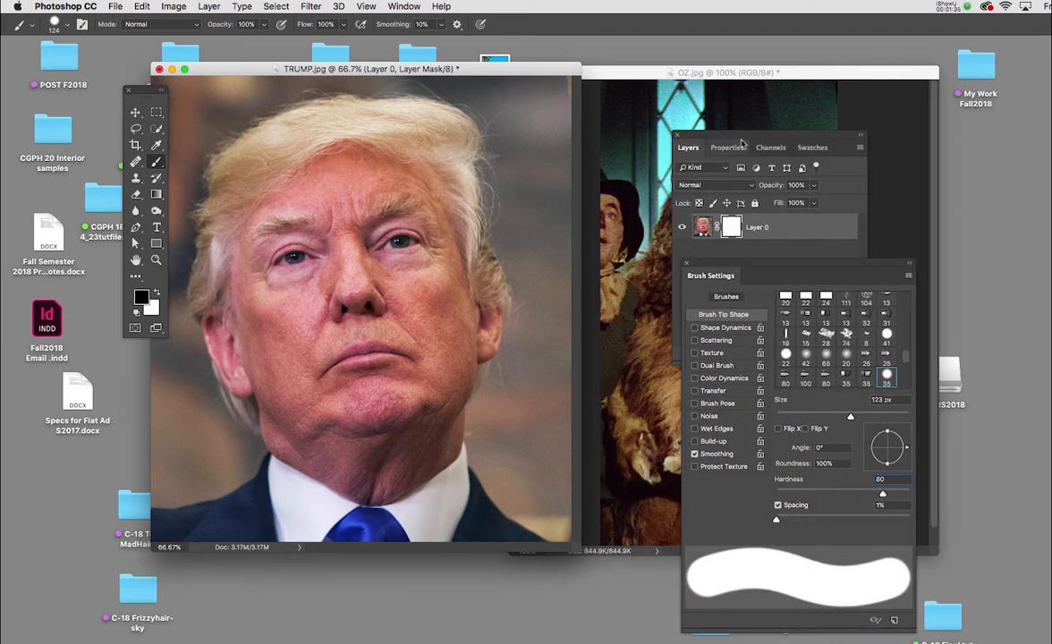
drag(742, 143, 689, 132)
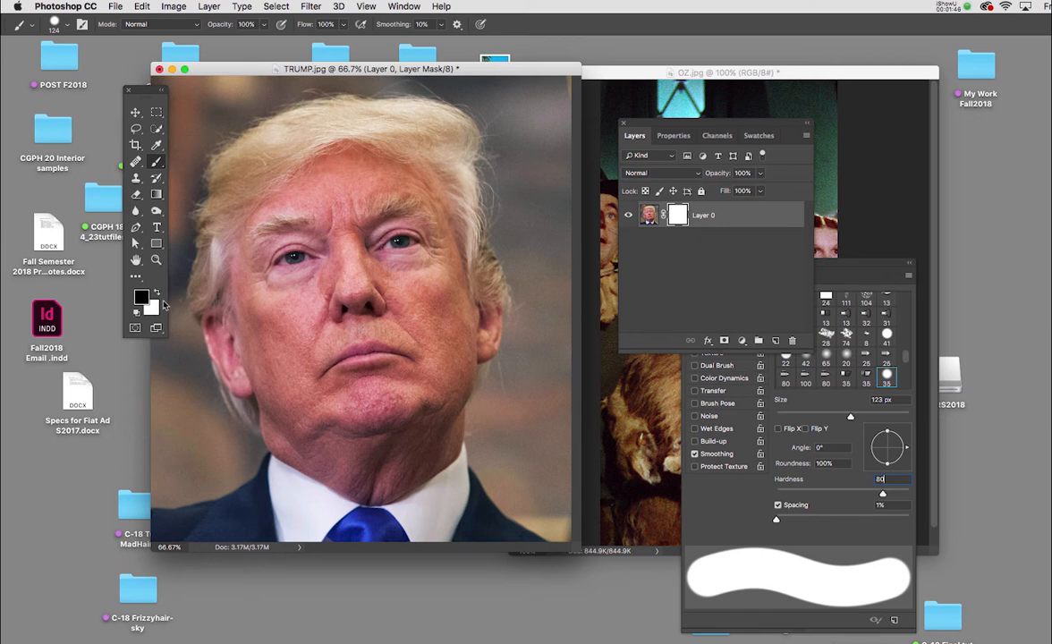
drag(334, 71, 334, 57)
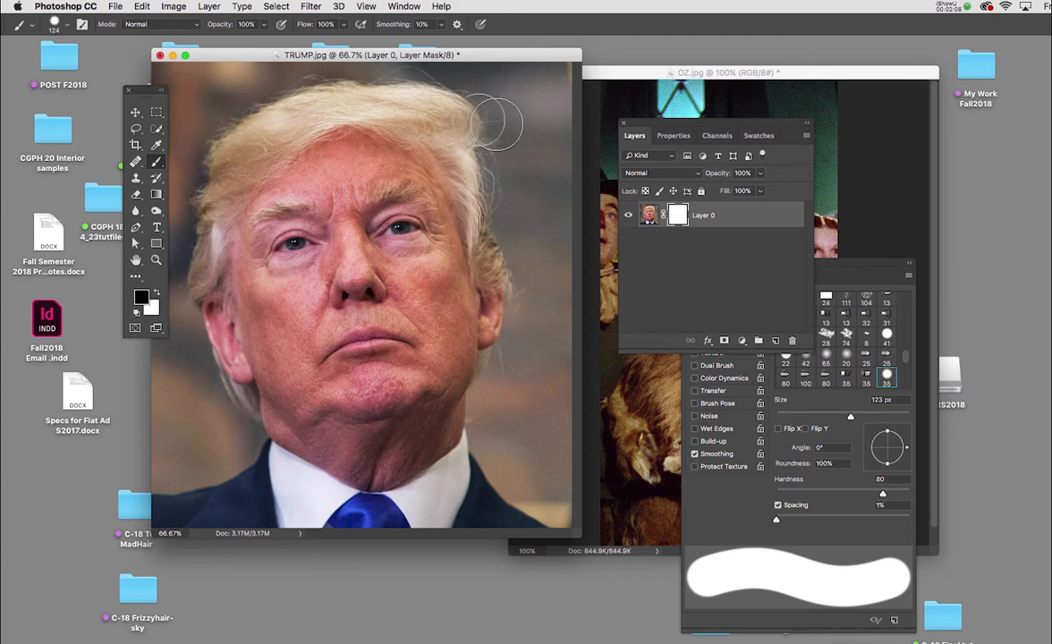
Paint a continuous black outline on the mask around the head, hair and neck with a 52 px brush.
right_click(480, 137)
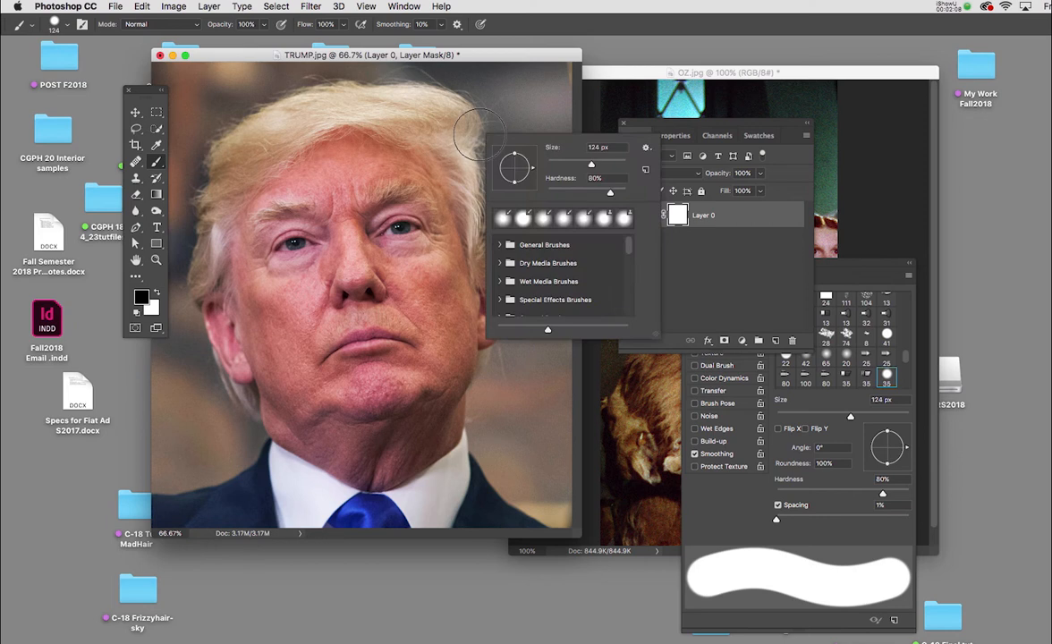
drag(592, 165, 566, 165)
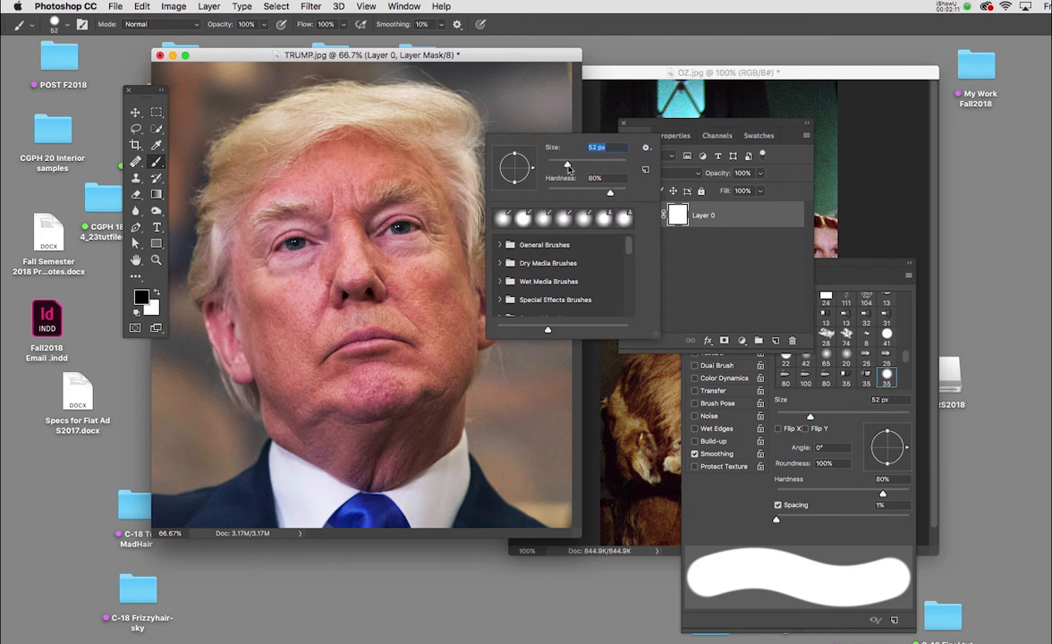
click(523, 93)
mouse_move(486, 97)
mouse_down()
mouse_move(493, 231)
mouse_move(516, 325)
mouse_move(478, 393)
mouse_move(482, 478)
mouse_move(444, 523)
mouse_up()
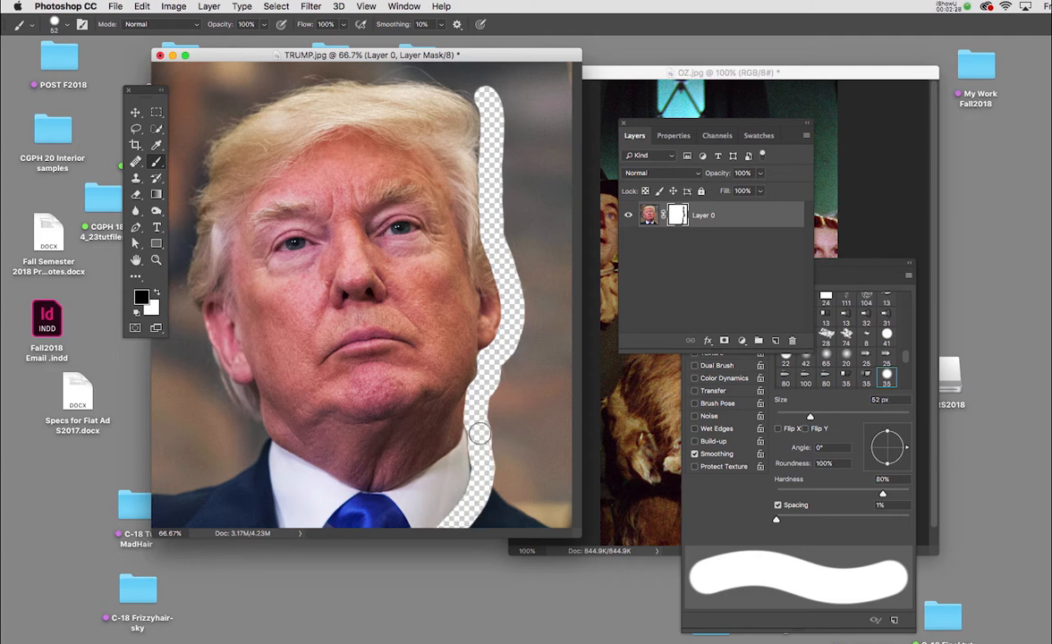
mouse_move(468, 447)
mouse_down()
mouse_move(411, 493)
mouse_move(351, 508)
mouse_move(398, 517)
mouse_move(467, 468)
mouse_move(415, 522)
mouse_move(467, 496)
mouse_move(458, 506)
mouse_move(362, 520)
mouse_up()
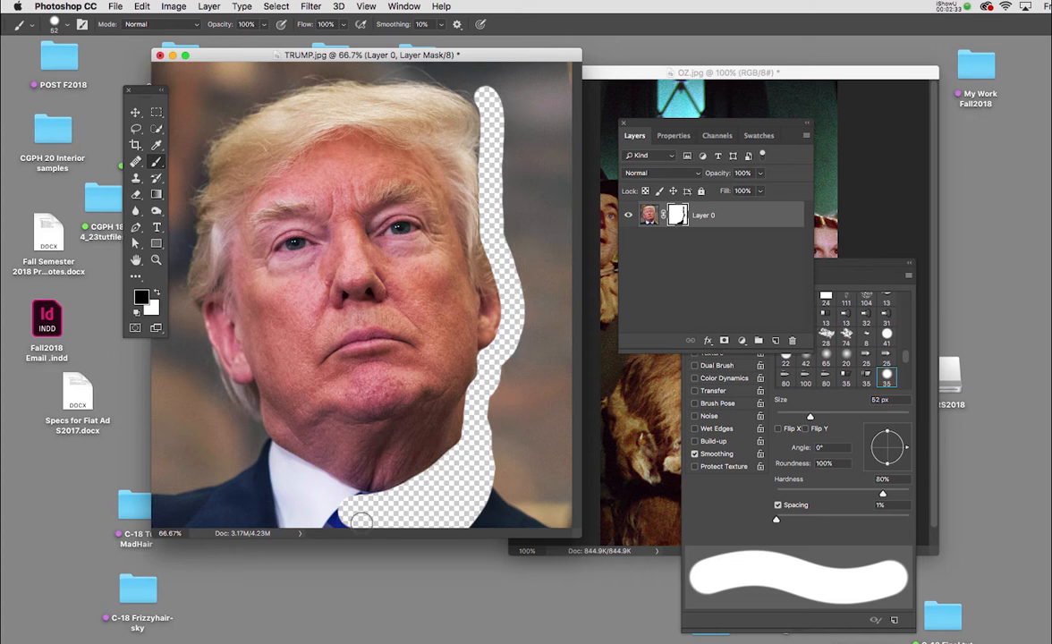
drag(254, 439, 373, 506)
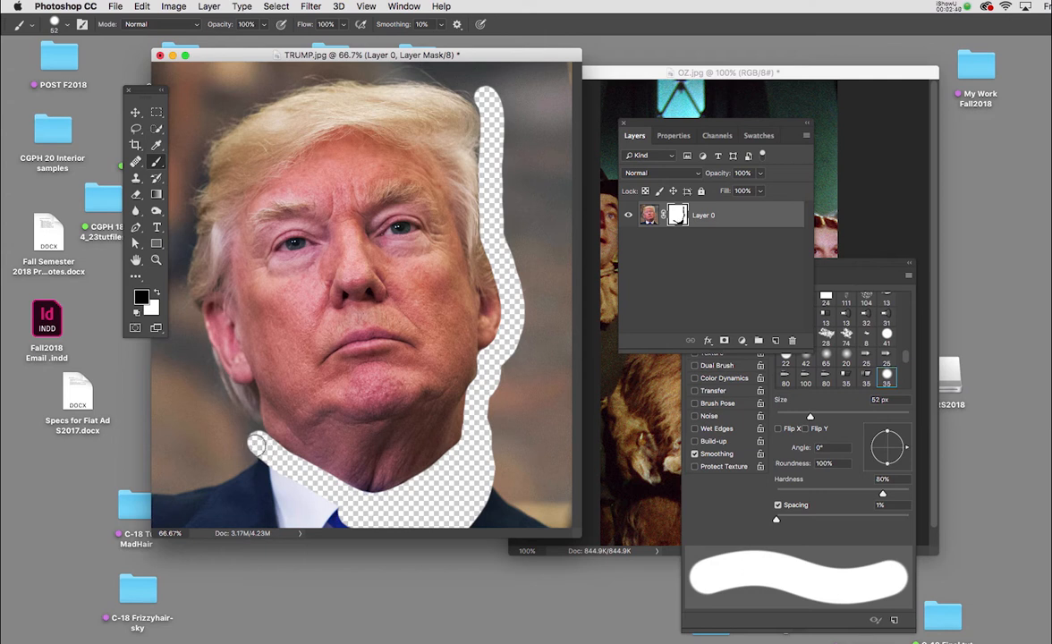
mouse_move(257, 445)
mouse_down()
mouse_move(176, 286)
mouse_move(188, 244)
mouse_move(182, 166)
mouse_move(213, 119)
mouse_move(279, 94)
mouse_move(376, 85)
mouse_move(345, 73)
mouse_move(398, 76)
mouse_move(484, 106)
mouse_up()
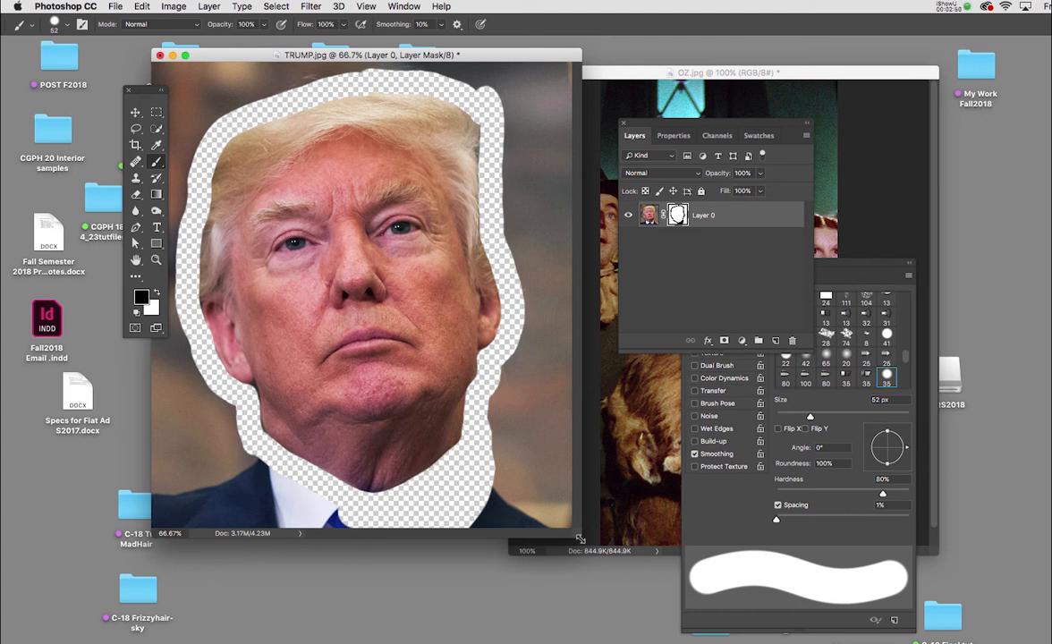
Enlarge the TRUMP.jpg window and mask out the remaining background outside the head outline, increasing the brush size to 125 px.
drag(580, 539, 617, 640)
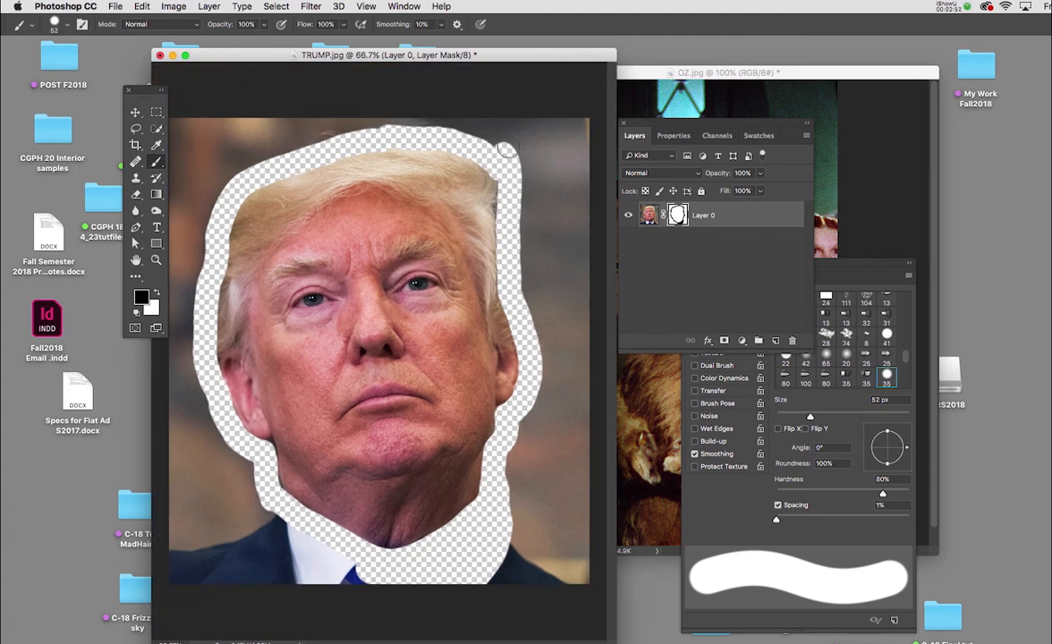
mouse_move(508, 151)
mouse_down()
mouse_move(387, 121)
mouse_move(284, 115)
mouse_move(517, 107)
mouse_move(587, 146)
mouse_move(555, 300)
mouse_move(501, 117)
mouse_move(557, 237)
mouse_move(533, 176)
mouse_move(496, 304)
mouse_move(497, 420)
mouse_move(523, 542)
mouse_move(540, 523)
mouse_move(575, 301)
mouse_move(570, 586)
mouse_move(376, 547)
mouse_move(219, 537)
mouse_move(204, 548)
mouse_move(279, 556)
mouse_move(281, 528)
mouse_move(219, 493)
mouse_move(163, 550)
mouse_move(222, 491)
mouse_up()
key(bracketright)
key(bracketright)
key(bracketright)
key(bracketright)
key(bracketright)
key(bracketright)
key(bracketright)
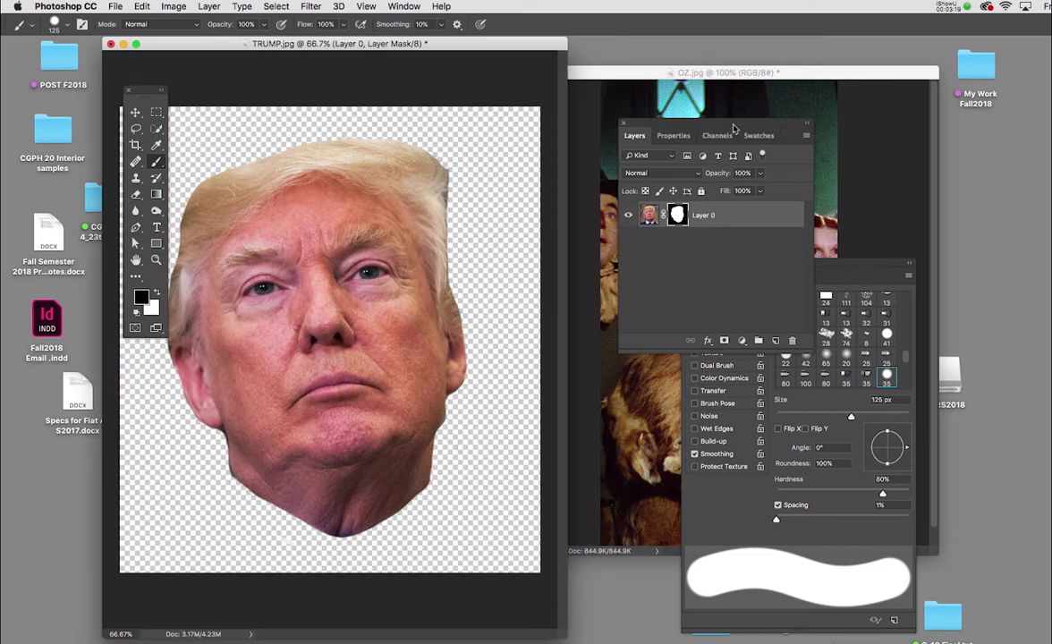
Rearrange the Layers panel and OZ.jpg window so both images are visible, with TRUMP.jpg as the active document.
drag(735, 128, 617, 360)
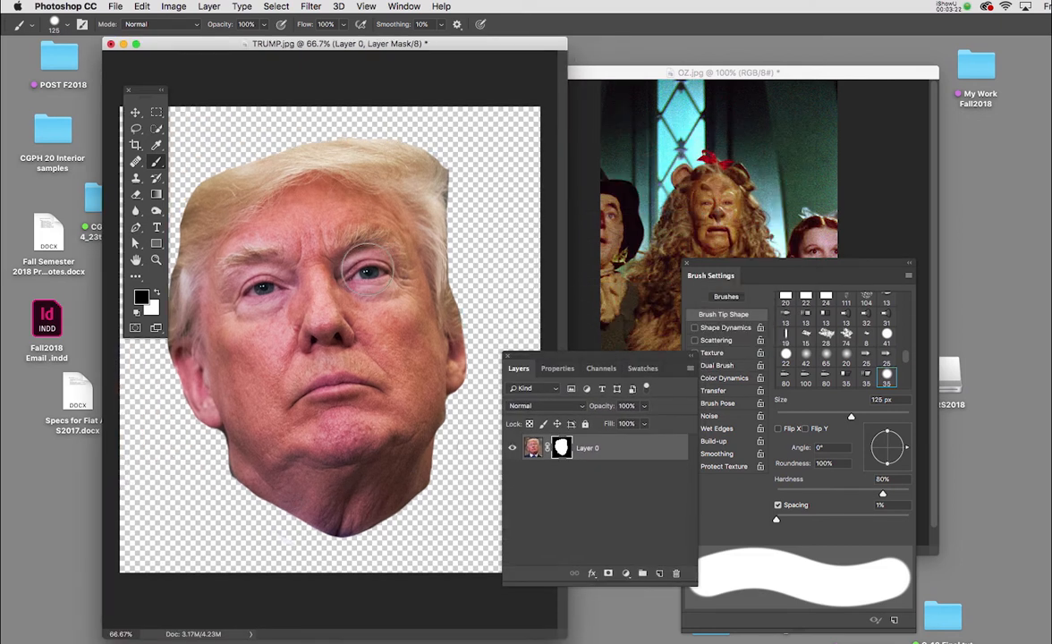
drag(721, 79, 735, 57)
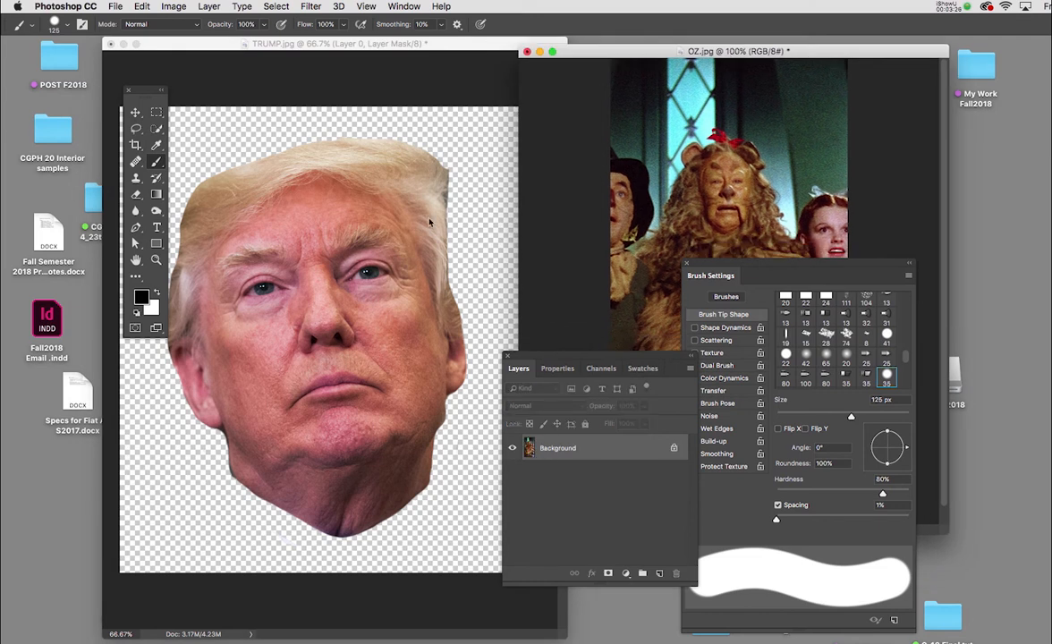
click(415, 56)
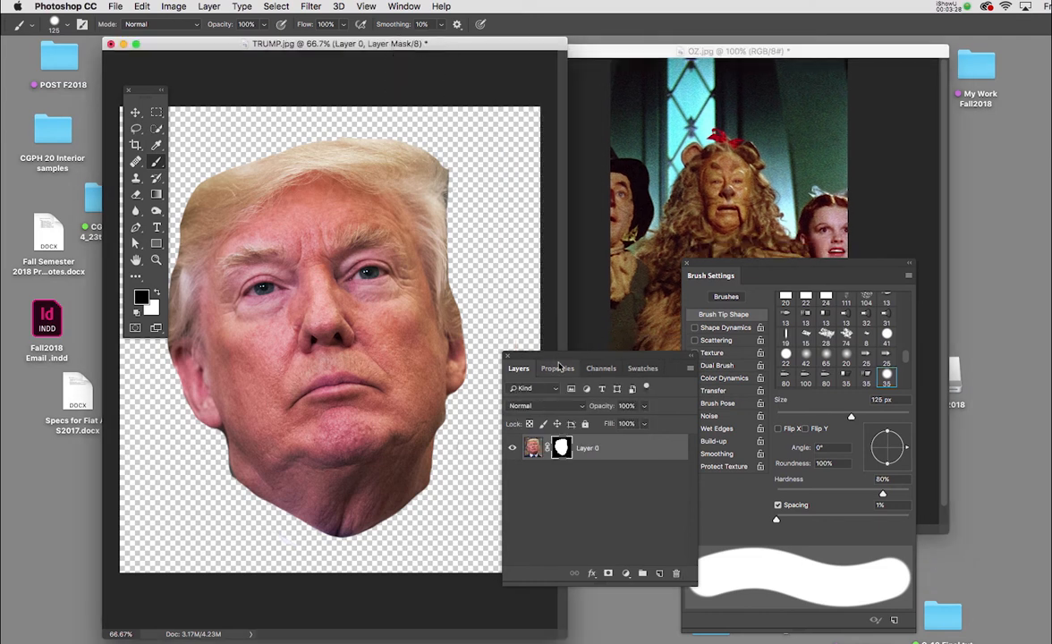
drag(560, 361, 531, 166)
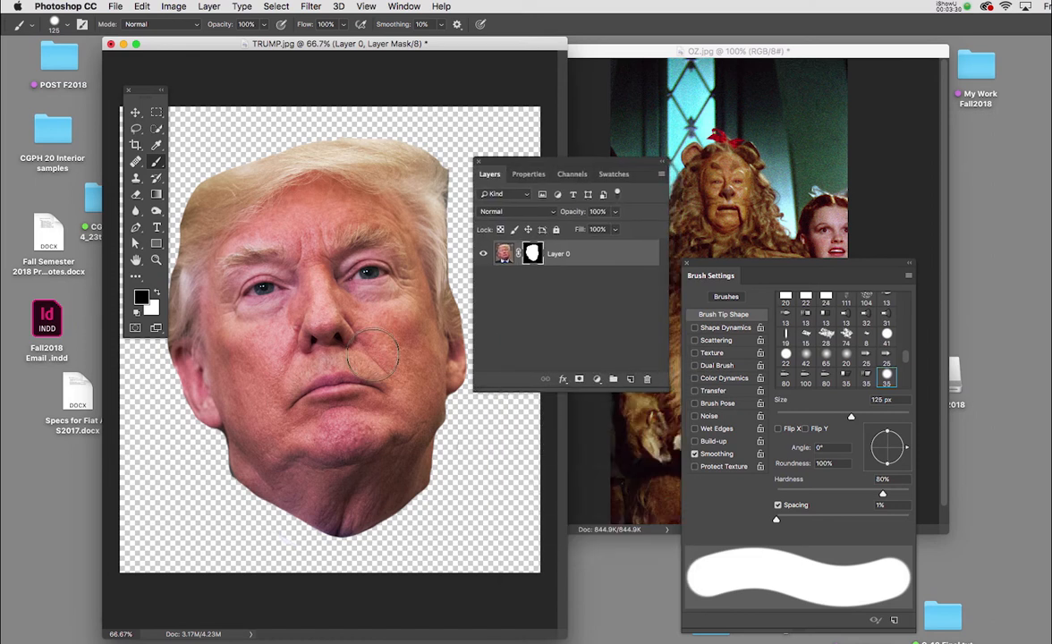
Apply the head's layer mask in TRUMP.jpg and copy the cut-out head into OZ.jpg as a new layer.
right_click(533, 253)
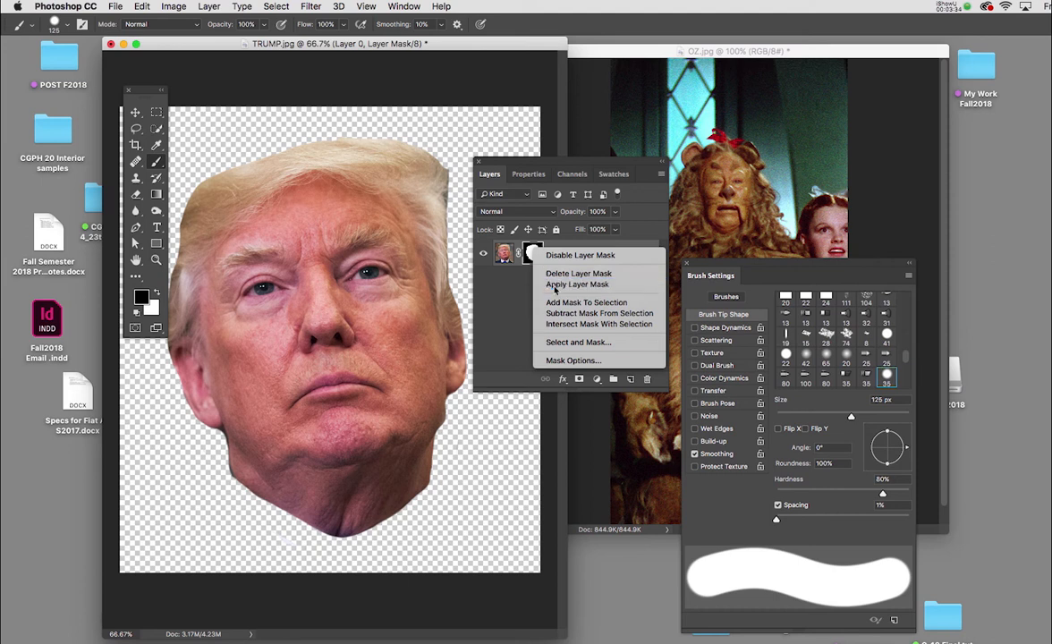
click(558, 284)
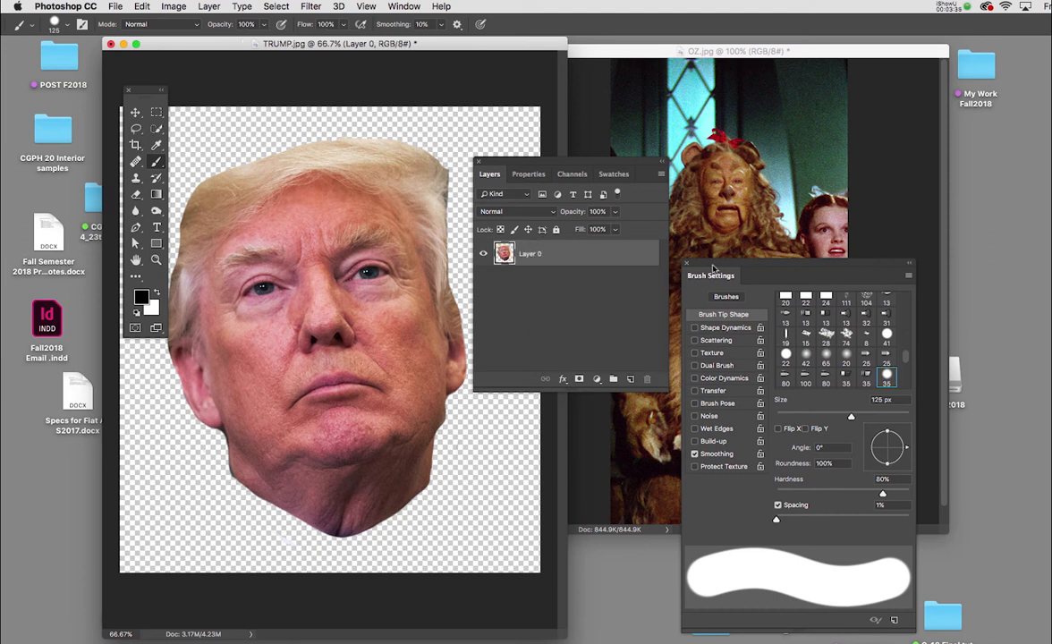
mouse_move(716, 269)
mouse_down()
mouse_move(721, 444)
mouse_move(749, 273)
mouse_move(1022, 306)
mouse_up()
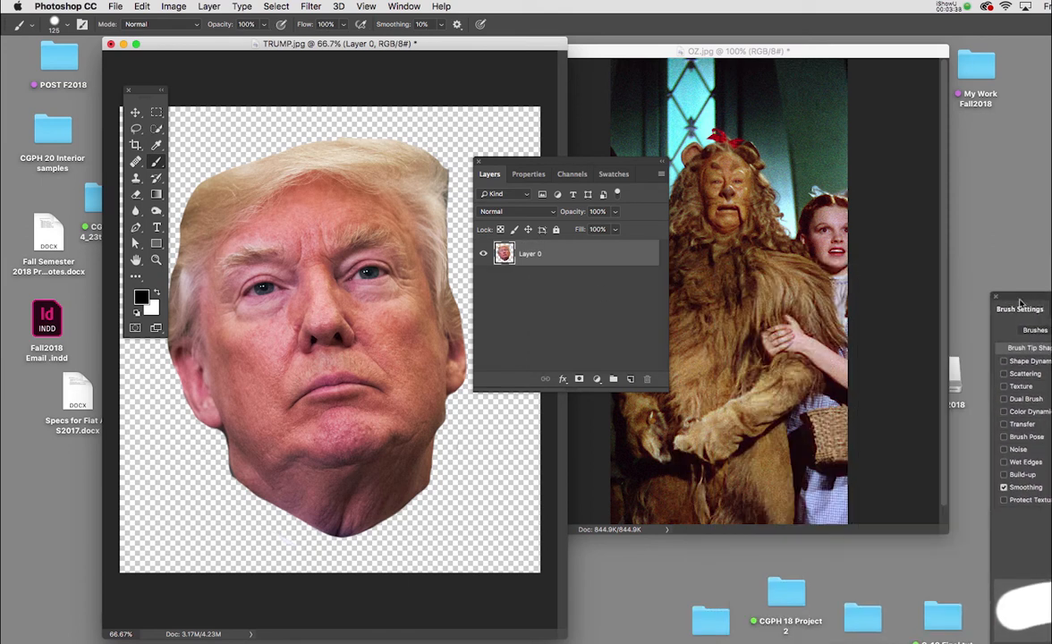
drag(540, 166, 695, 416)
key(v)
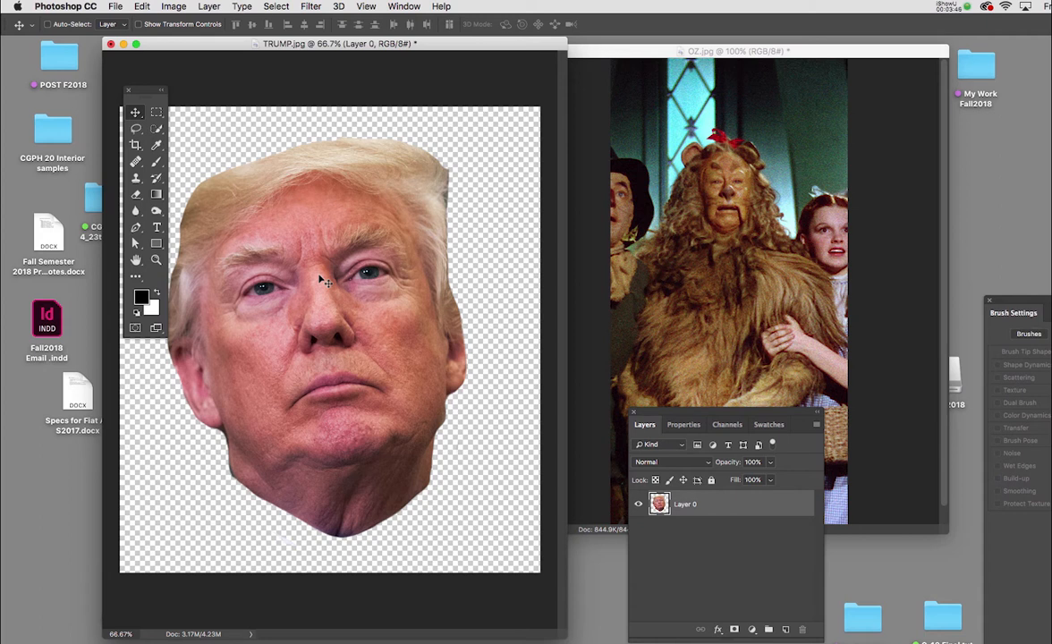
drag(324, 280, 681, 222)
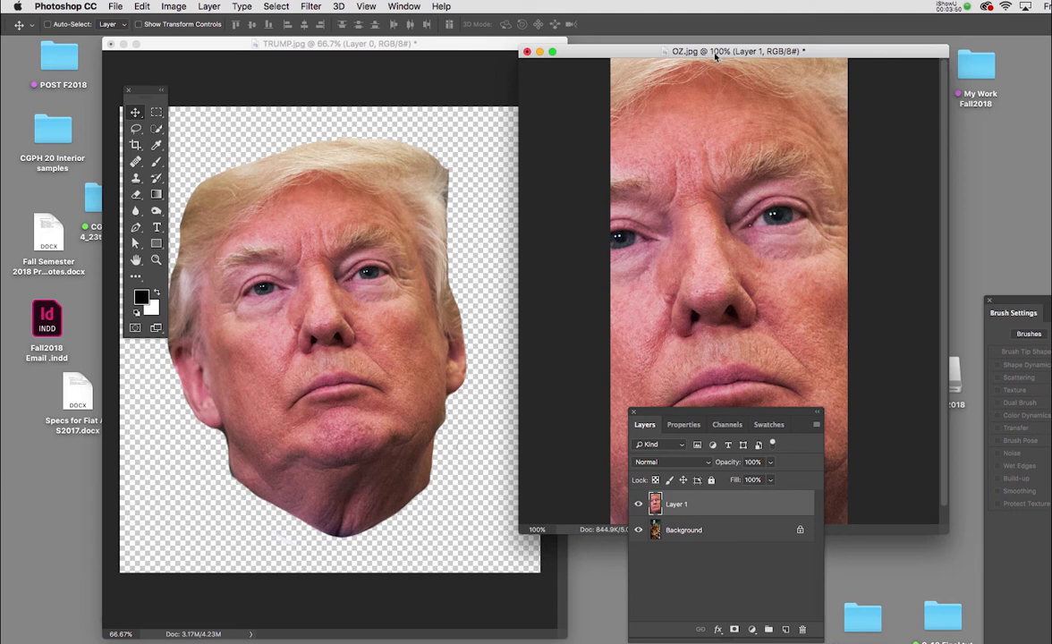
Close the TRUMP.jpg document without saving its changes.
drag(715, 53, 462, 91)
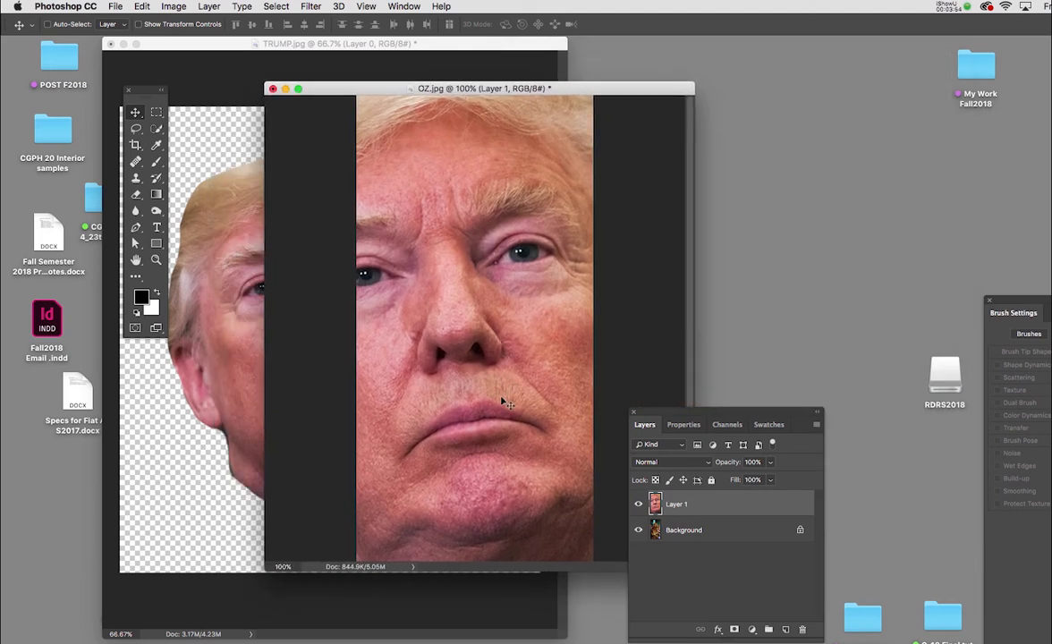
click(132, 48)
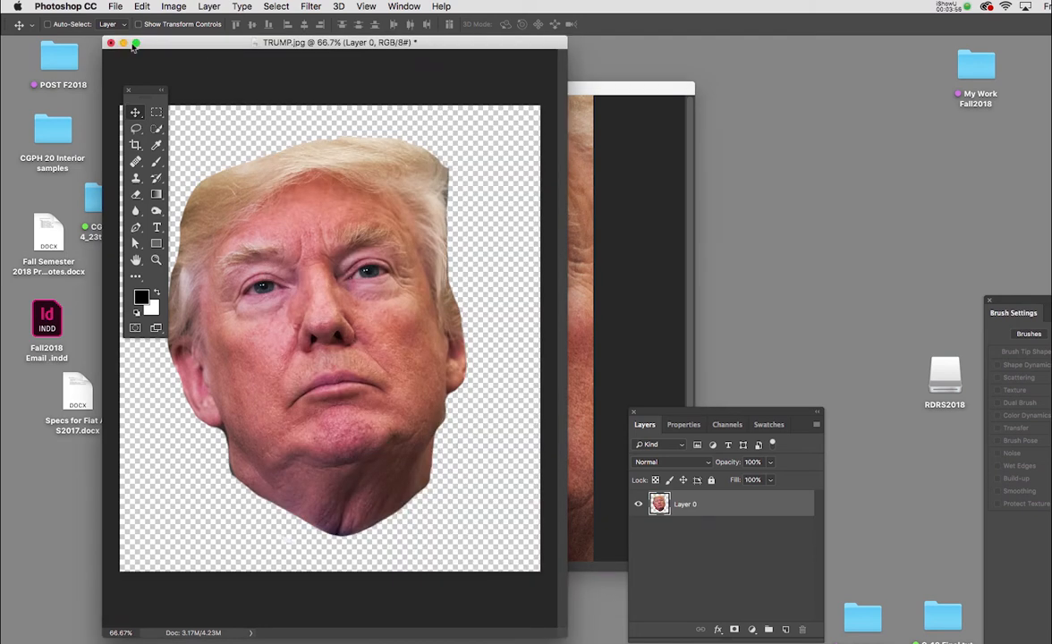
click(110, 43)
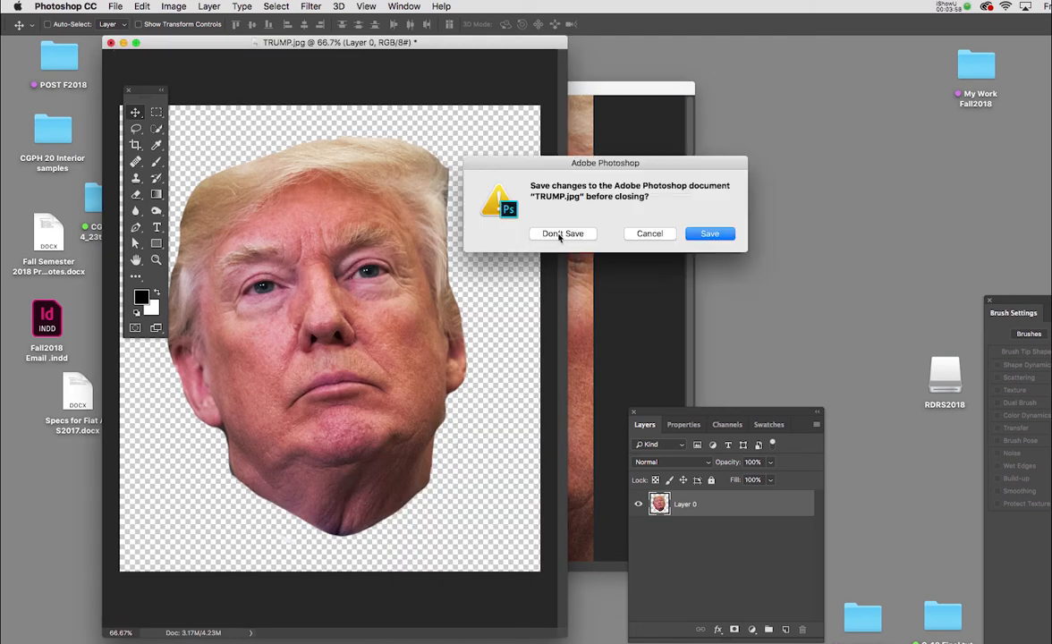
click(560, 235)
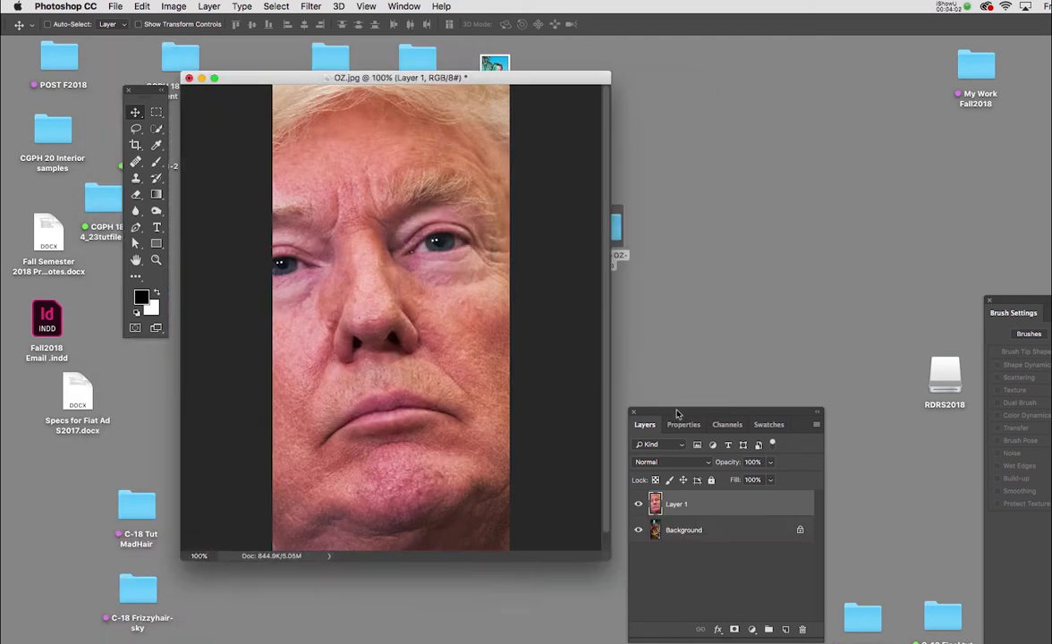
Enlarge the OZ.jpg window and move the Layers panel up to make working room around the image.
drag(677, 413, 765, 308)
drag(607, 563, 720, 598)
drag(586, 80, 521, 41)
drag(630, 564, 867, 643)
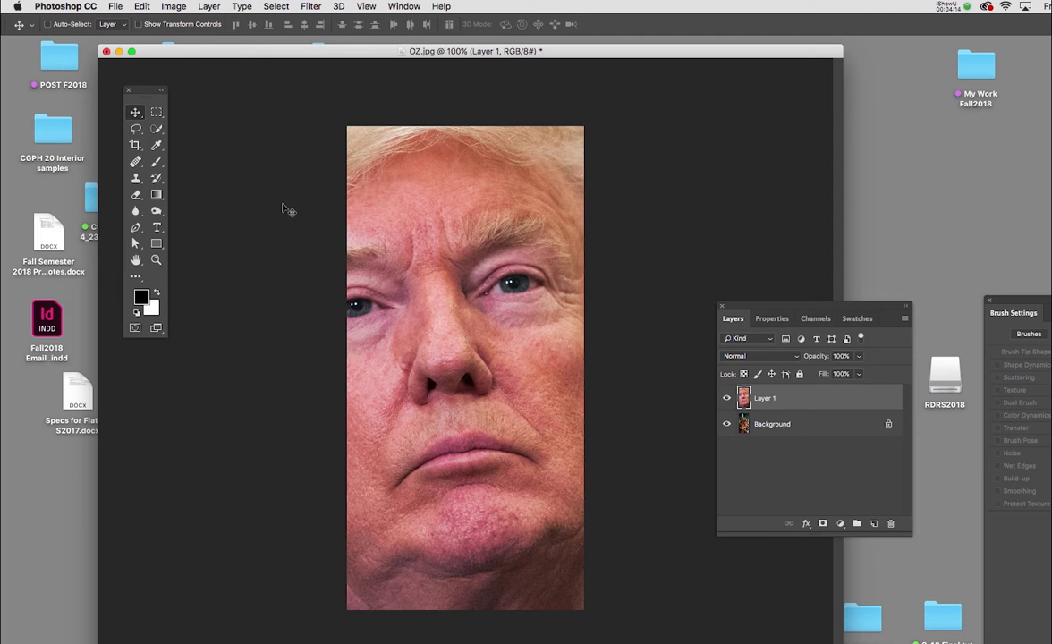
Scale the head layer down to about 18.4% with Free Transform and place it beside the lion's face.
key(super)
key(super+t)
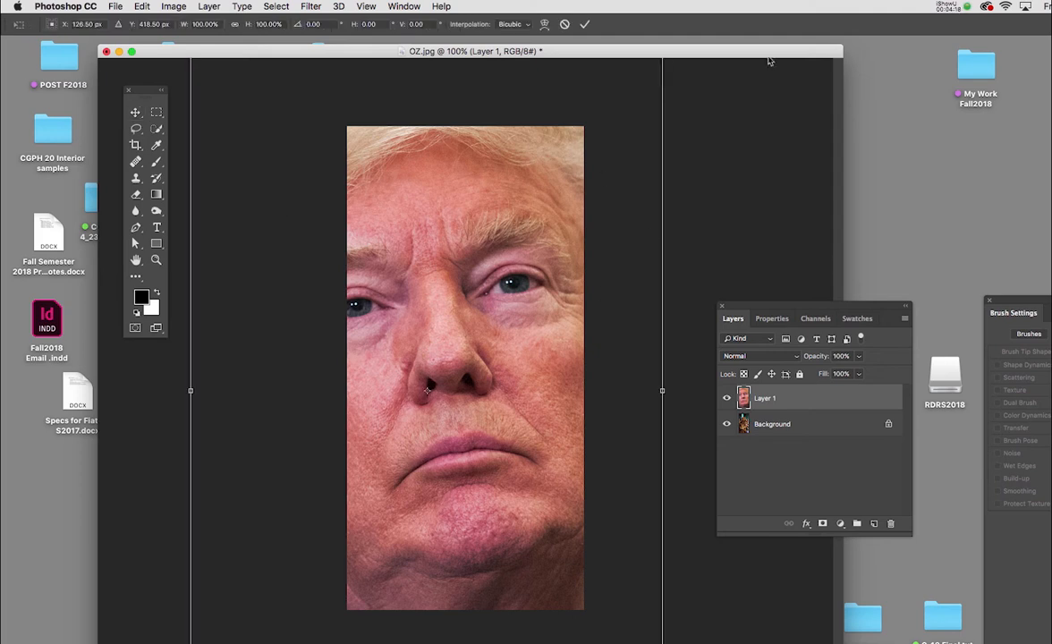
drag(770, 56, 756, 51)
drag(793, 309, 880, 252)
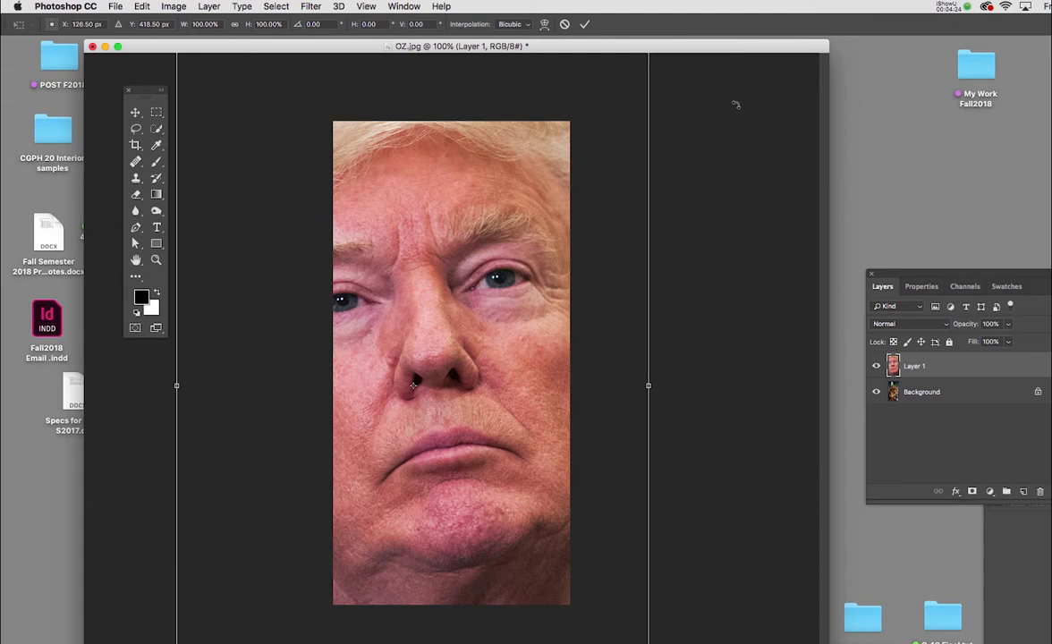
key(super+minus)
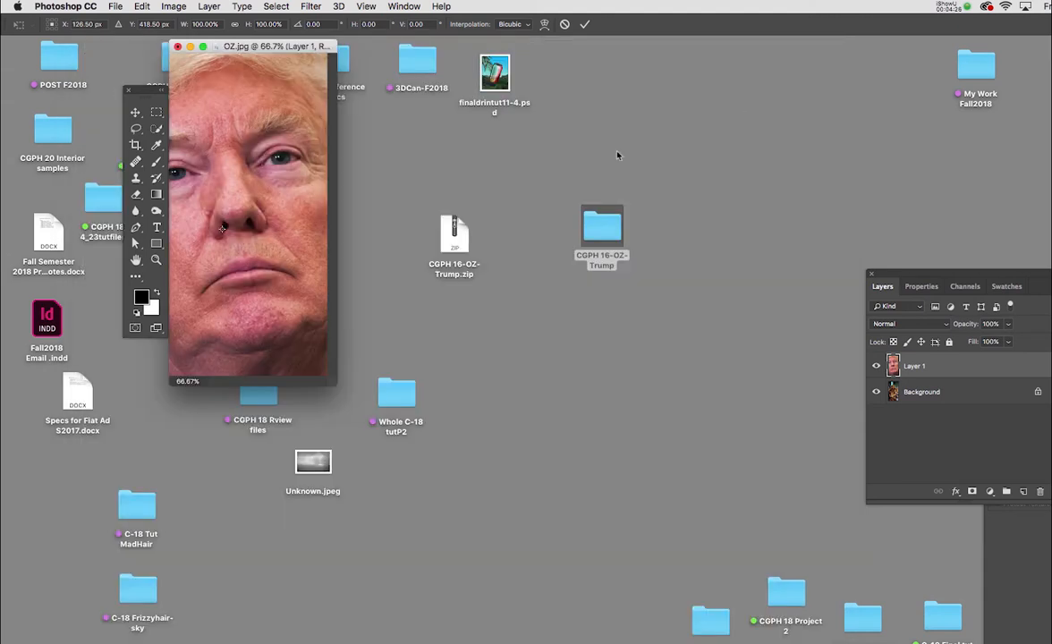
drag(332, 381, 839, 643)
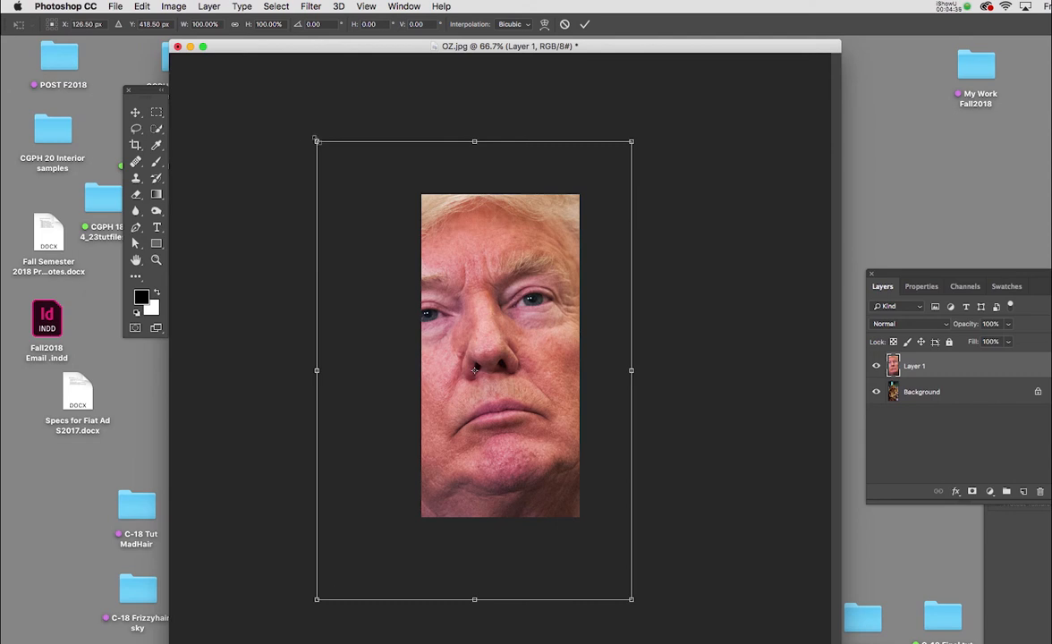
drag(316, 141, 554, 441)
drag(561, 480, 419, 244)
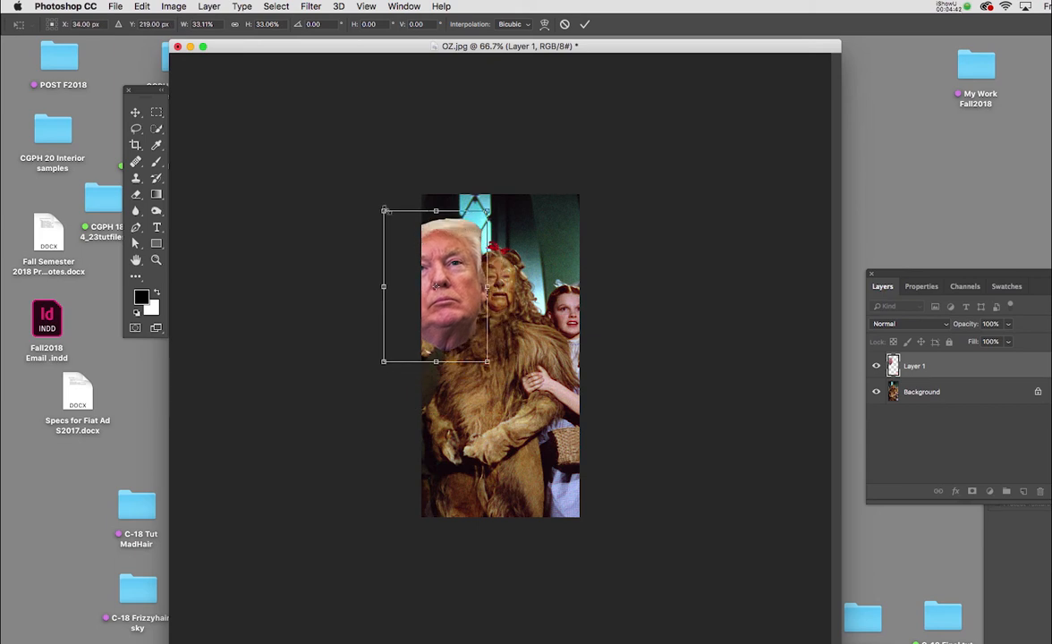
drag(383, 210, 475, 275)
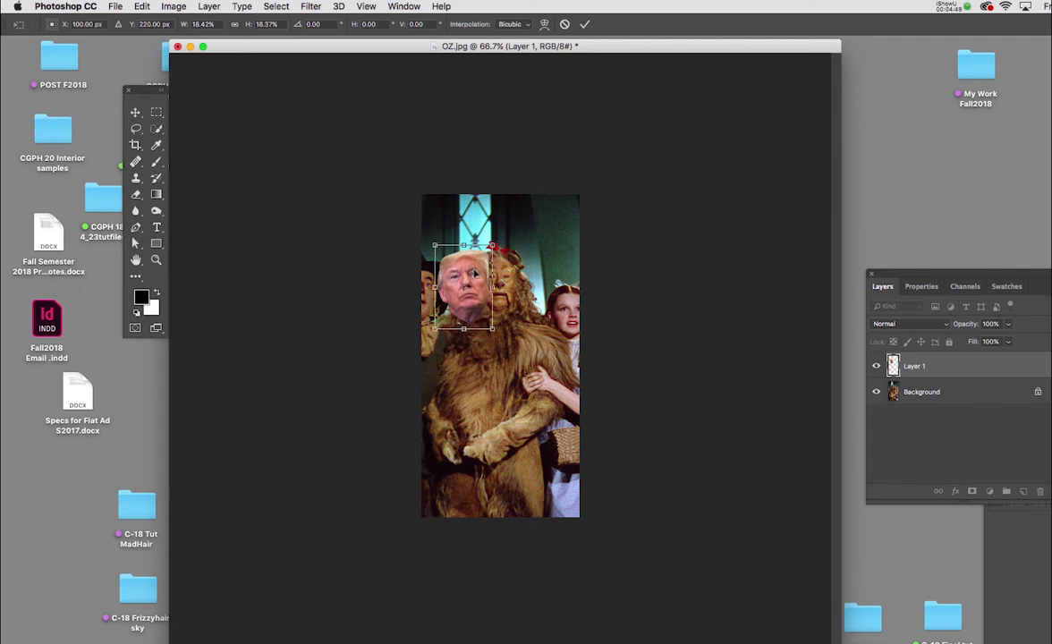
key(Return)
Rotate the head about 7° clockwise, shrink it slightly, and position it over the lion's face.
key(super+0)
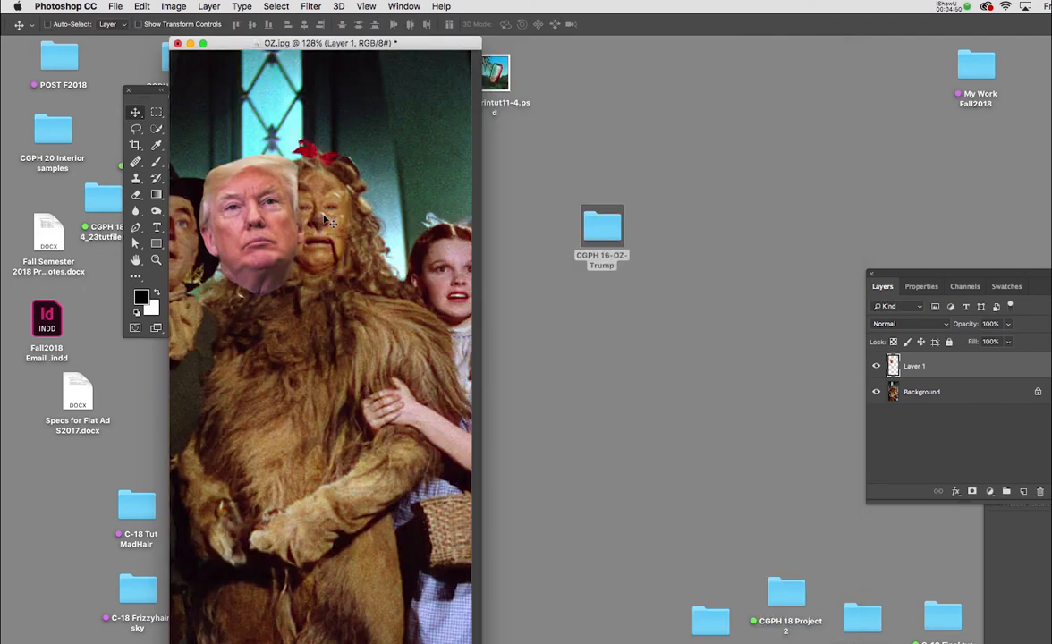
drag(255, 190, 270, 227)
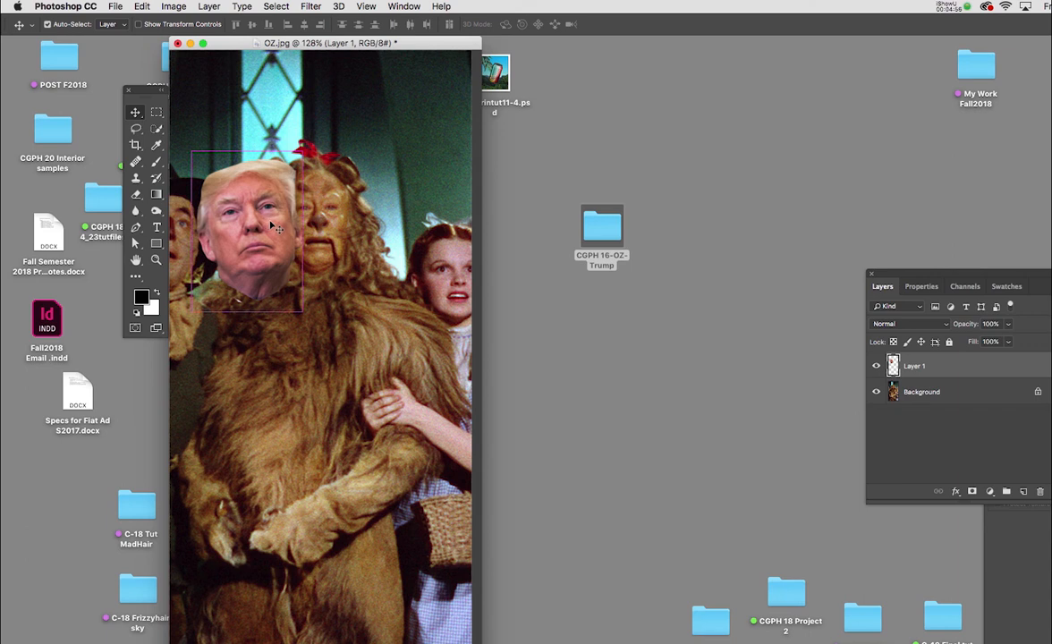
key(super+t)
drag(306, 115, 335, 138)
drag(258, 180, 259, 177)
drag(183, 127, 188, 123)
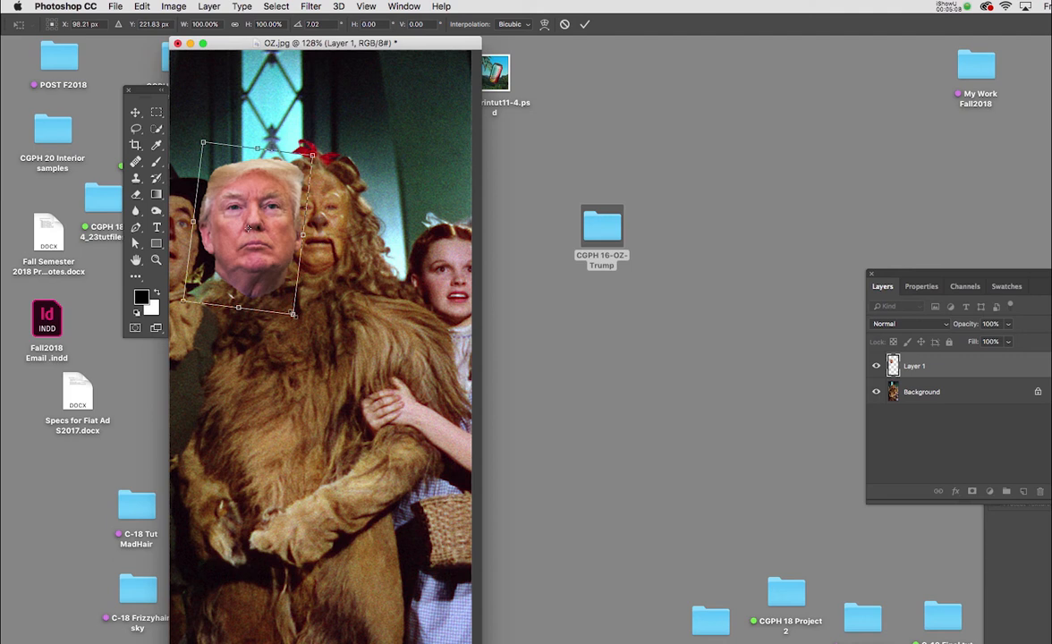
drag(294, 314, 289, 307)
key(Return)
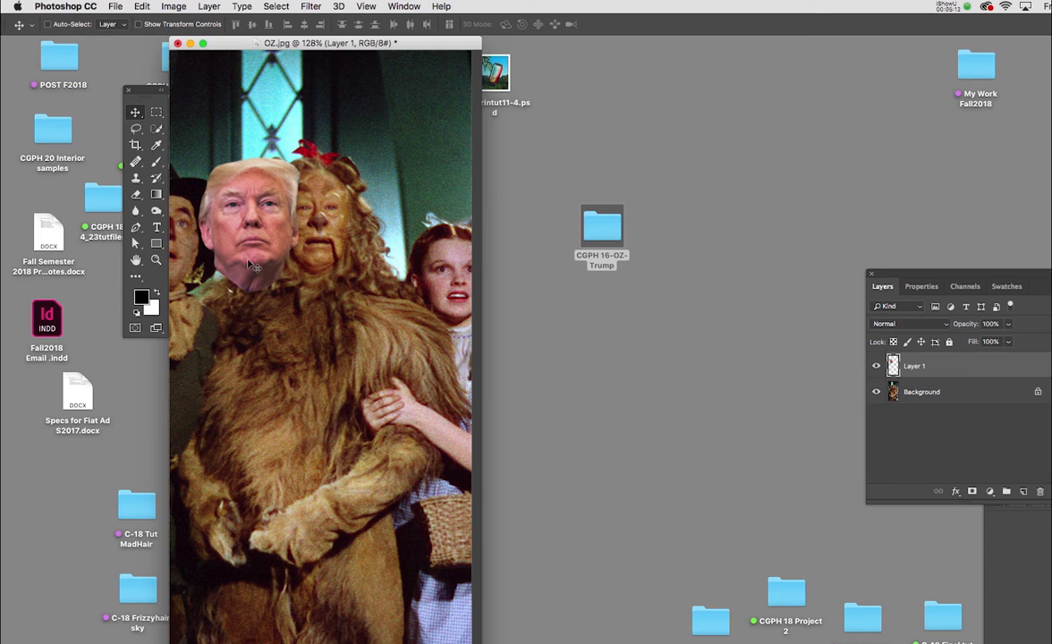
drag(245, 251, 306, 269)
Bring the Layers panel closer to the image and add a layer mask to the head layer.
drag(886, 274, 739, 189)
drag(815, 188, 677, 142)
click(687, 361)
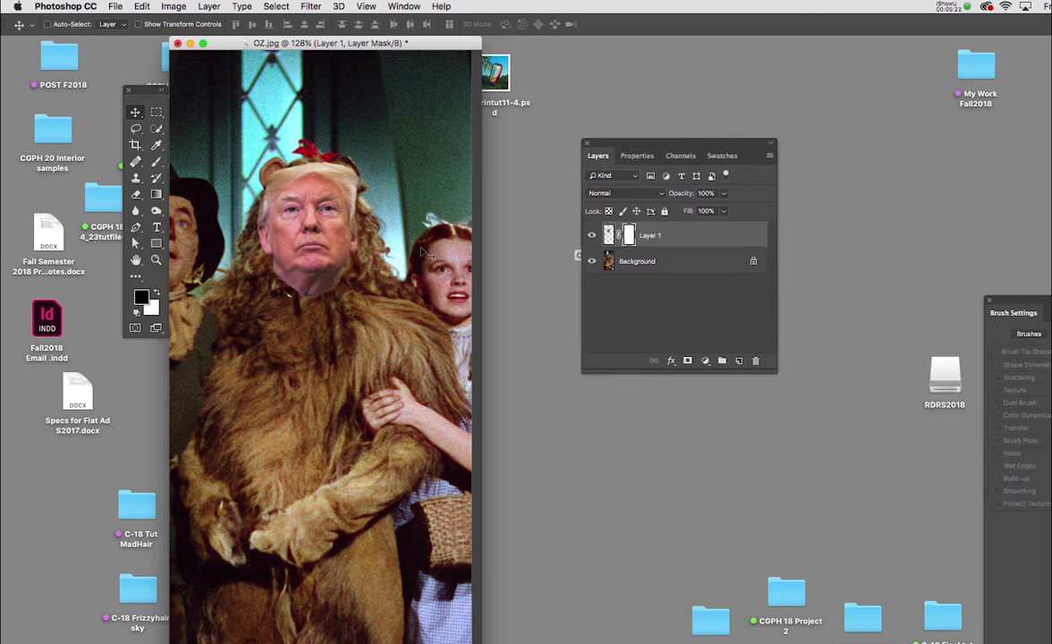
Mask out the hair, ears and neck edges around the head with a soft 30 px black brush so it blends into the mane.
key(b)
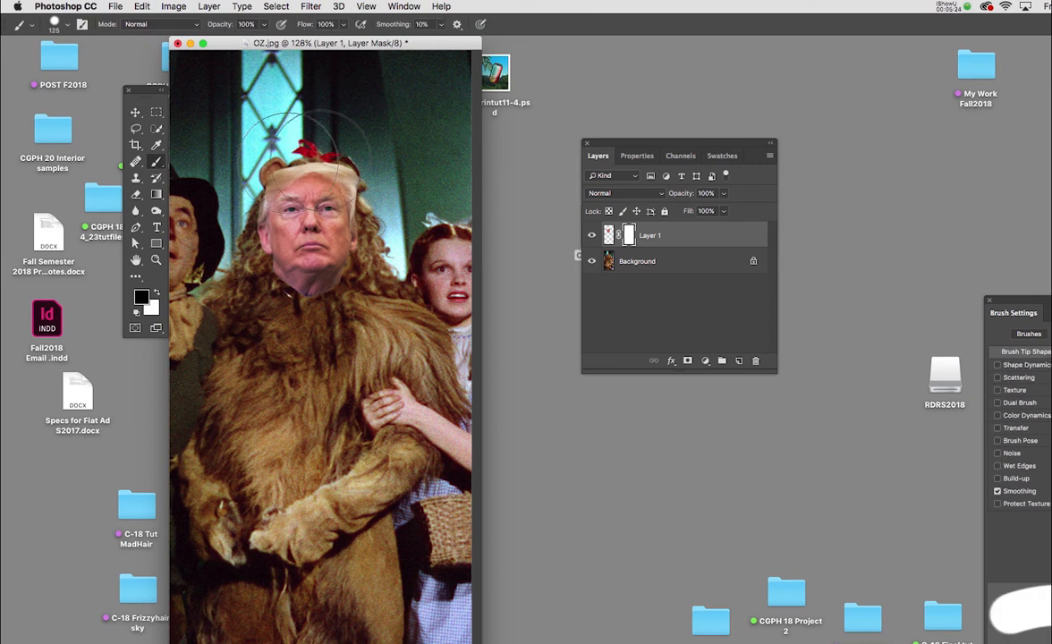
right_click(379, 149)
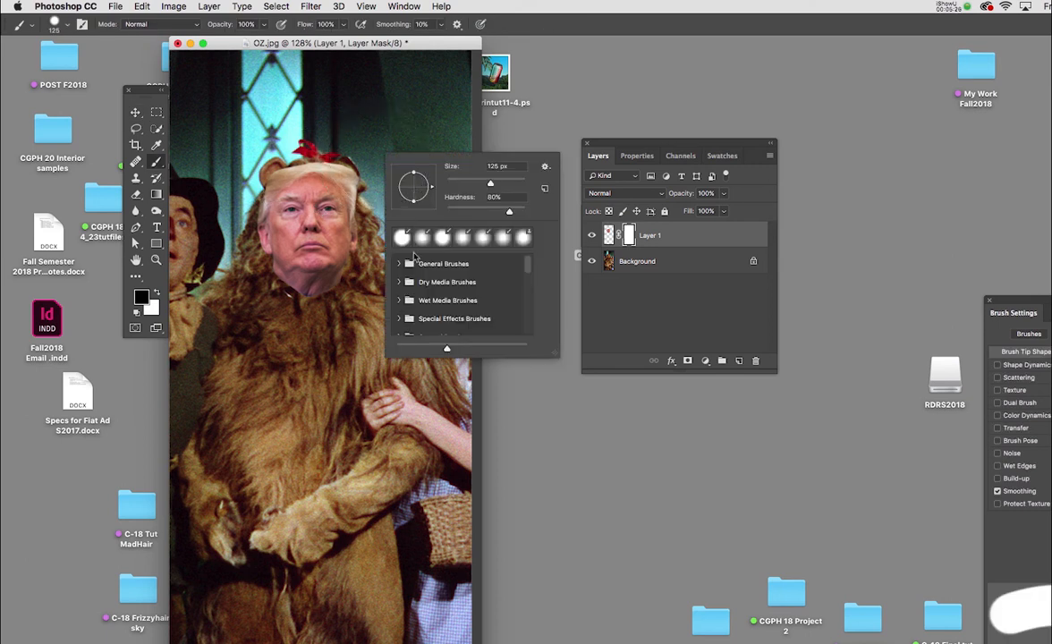
key(Escape)
key(bracketleft)
key(bracketleft)
key(bracketleft)
key(bracketleft)
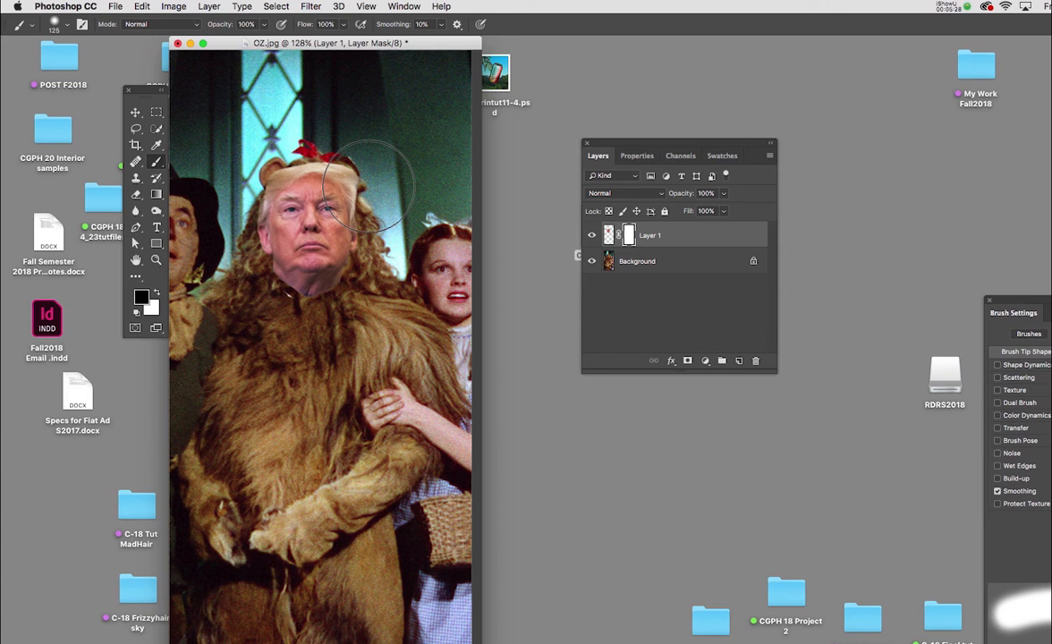
key(bracketleft)
key(bracketleft)
key(bracketleft)
key(bracketleft)
key(bracketleft)
key(bracketleft)
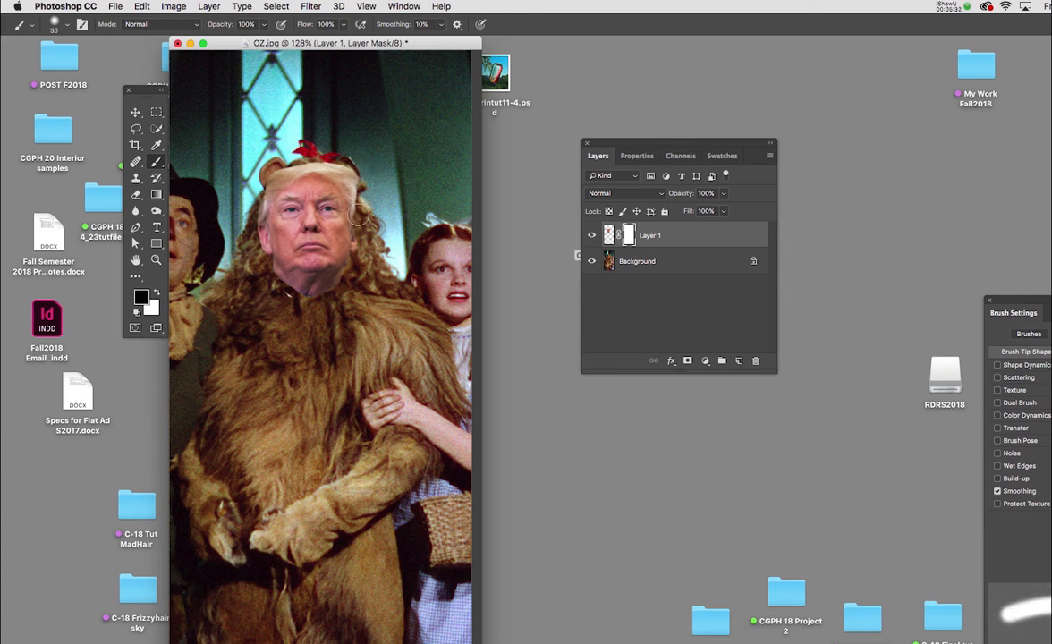
mouse_move(359, 213)
mouse_down()
mouse_move(340, 171)
mouse_move(293, 168)
mouse_move(276, 176)
mouse_move(262, 212)
mouse_move(263, 257)
mouse_move(281, 289)
mouse_move(323, 302)
mouse_move(368, 276)
mouse_up()
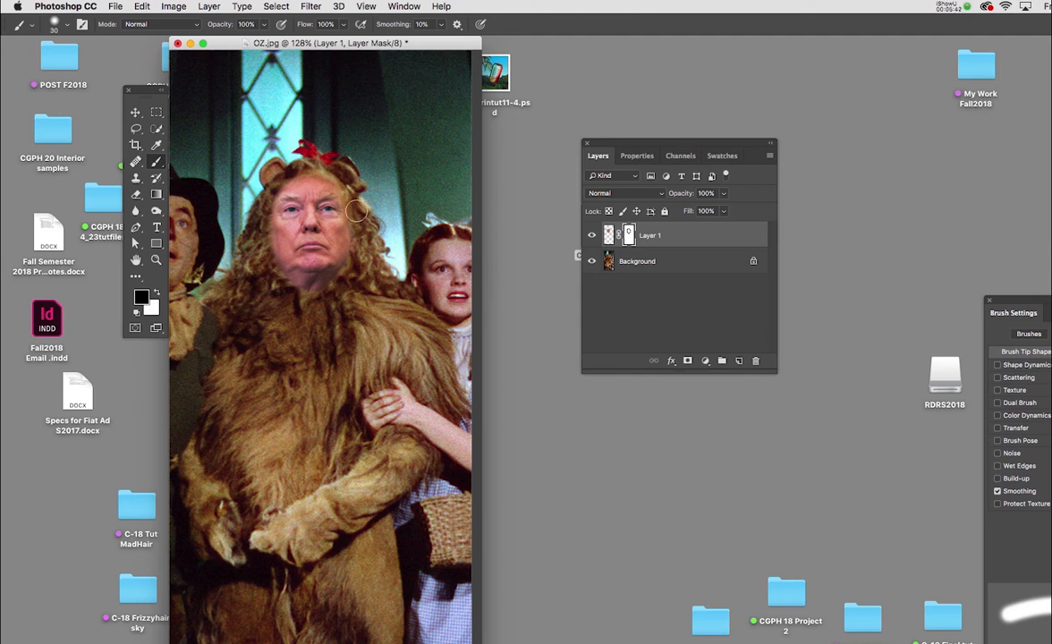
Paint black on the mask across the eye and nose, and restore the hidden part of the face with white.
drag(338, 208, 314, 212)
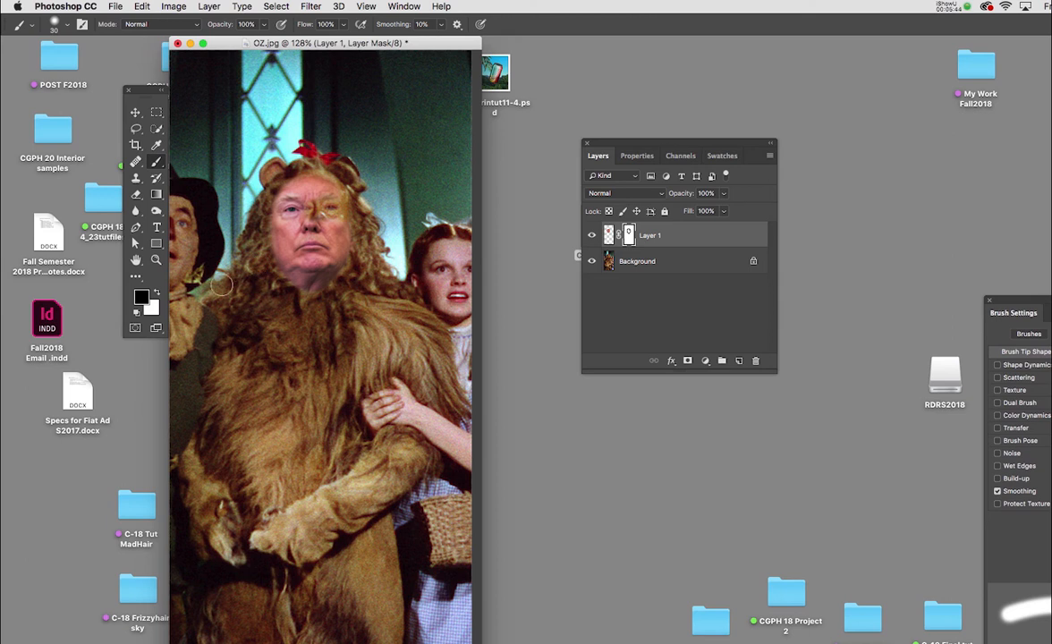
key(super+plus)
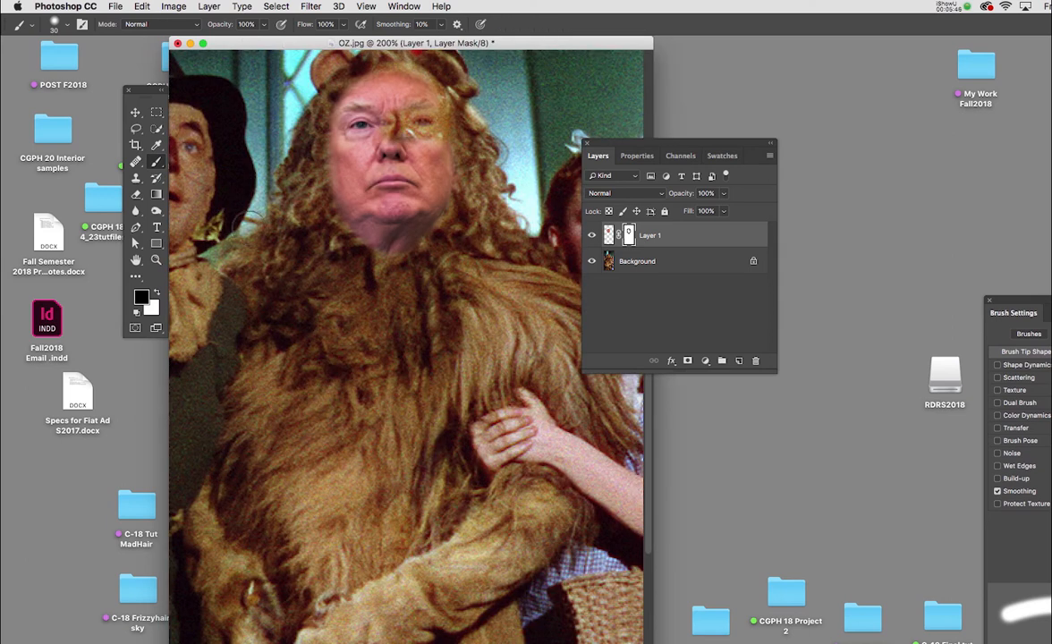
click(157, 294)
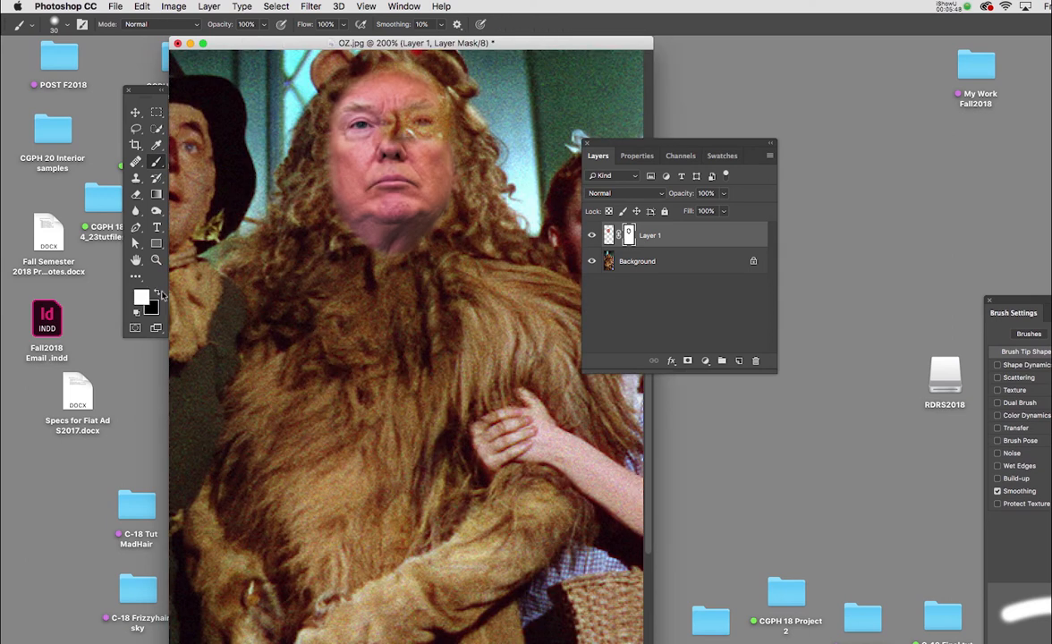
mouse_move(369, 98)
mouse_down()
mouse_move(404, 141)
mouse_move(392, 126)
mouse_move(394, 143)
mouse_move(389, 94)
mouse_move(434, 152)
mouse_up()
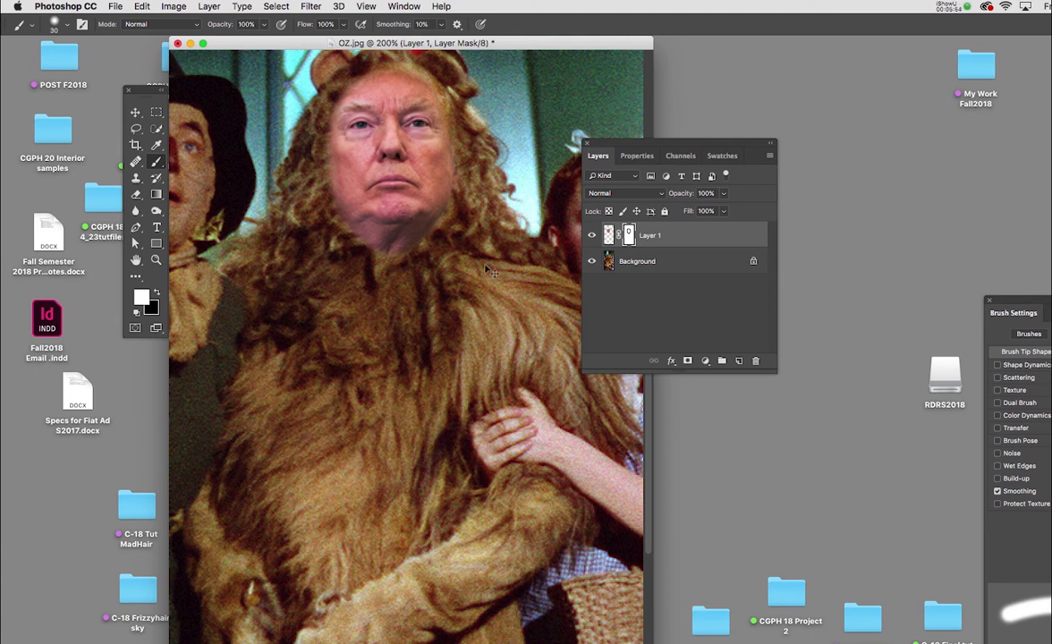
Open the Save As dialog for a layered Photoshop copy of the image and cancel it.
key(super+shift+s)
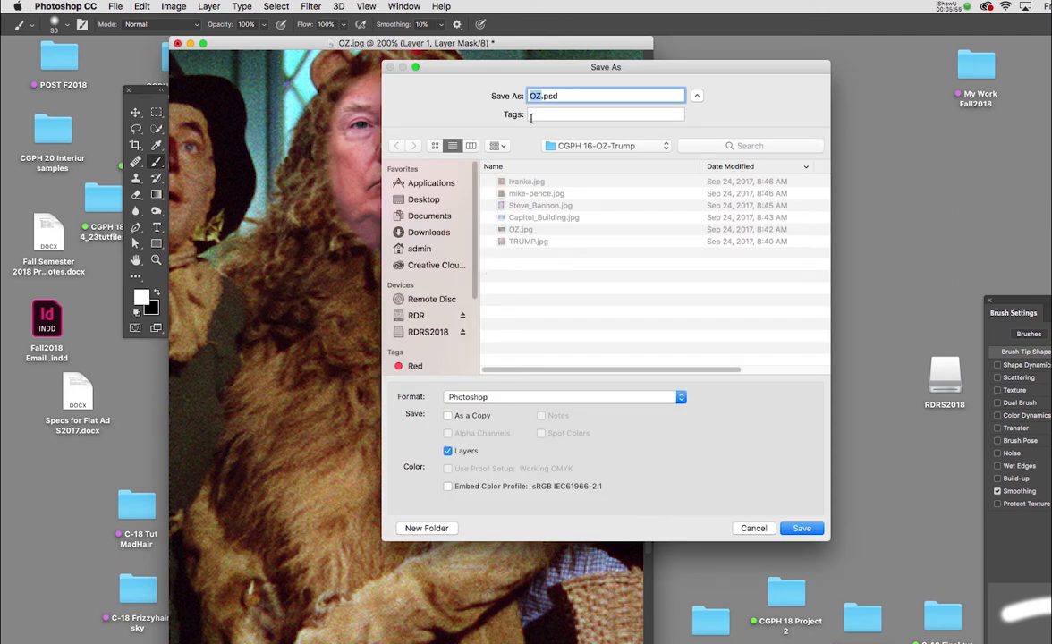
click(753, 529)
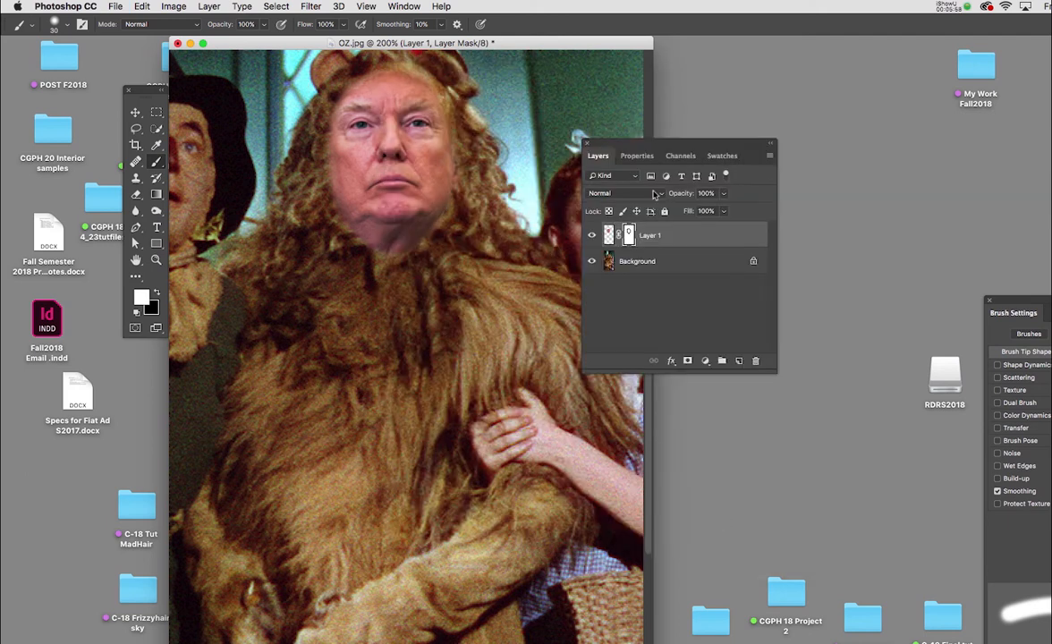
Rearrange the image window and Layers panel, and add a new layer named "tint" above the head layer.
drag(656, 148, 804, 112)
drag(547, 44, 545, 74)
scroll(434, 223, up, 5)
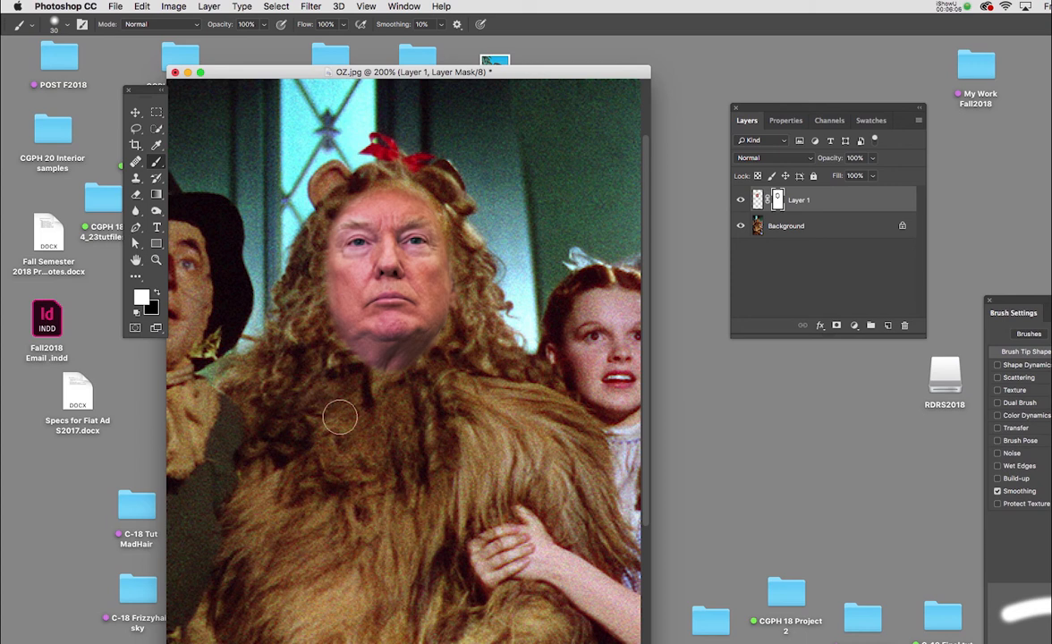
click(788, 324)
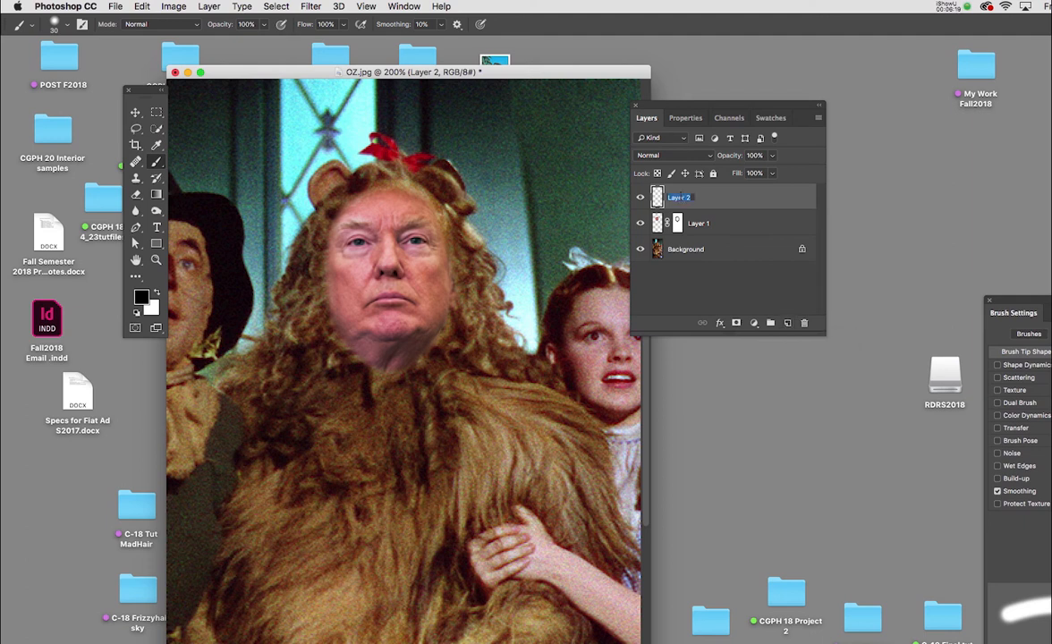
key(BackSpace)
key(Return)
Sample a golden brown from the lion's mane and fur as the foreground color with the Eyedropper.
key(i)
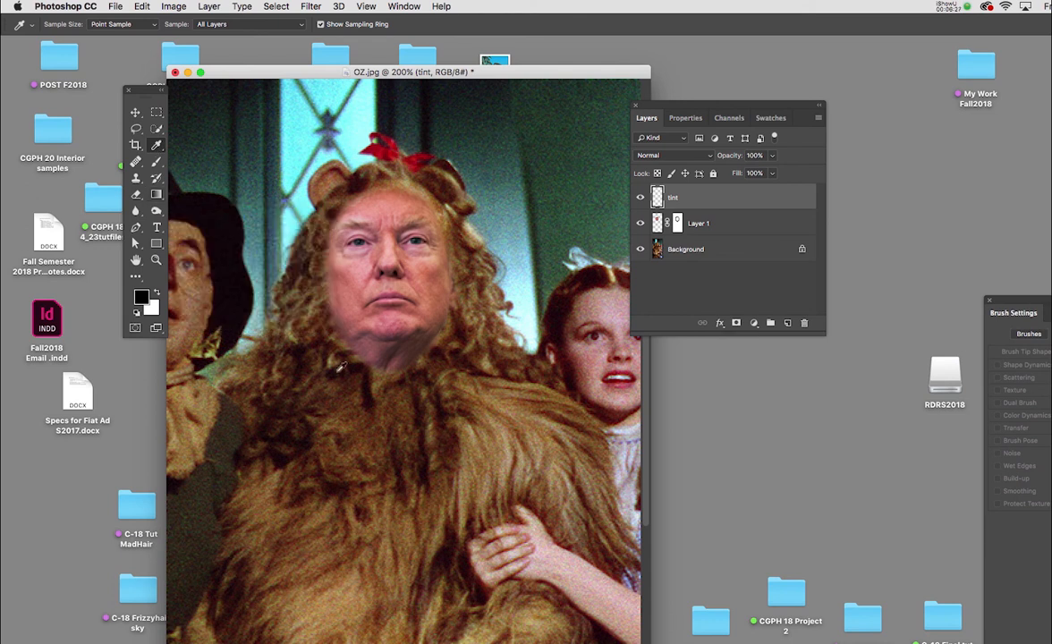
click(471, 324)
click(478, 312)
click(518, 378)
Set the "tint" layer's blend mode to Color and switch to the Brush tool for painting over the face.
drag(632, 103, 607, 98)
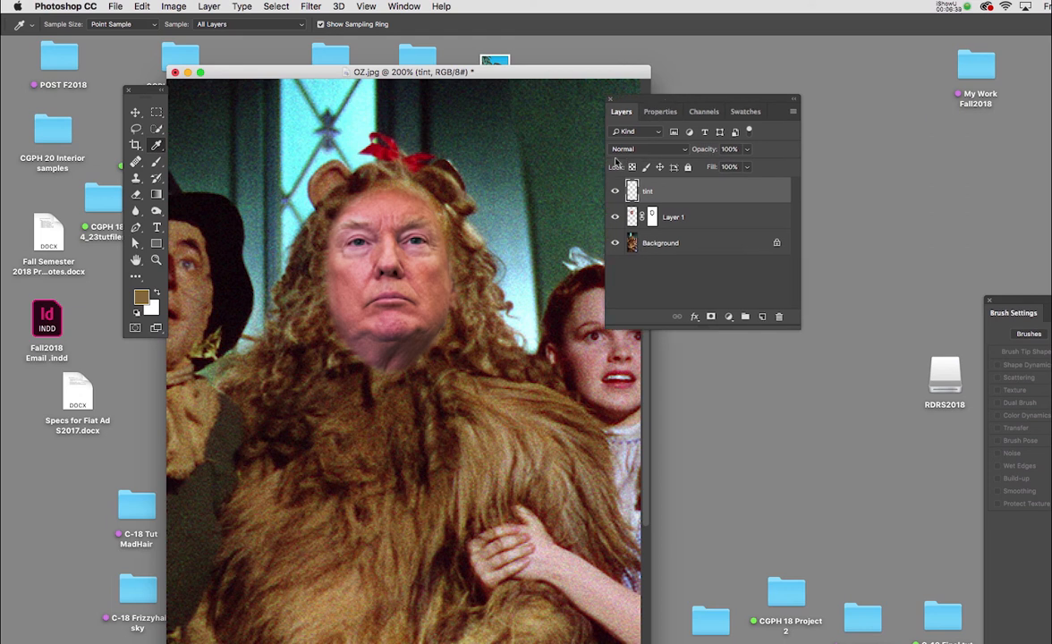
click(631, 150)
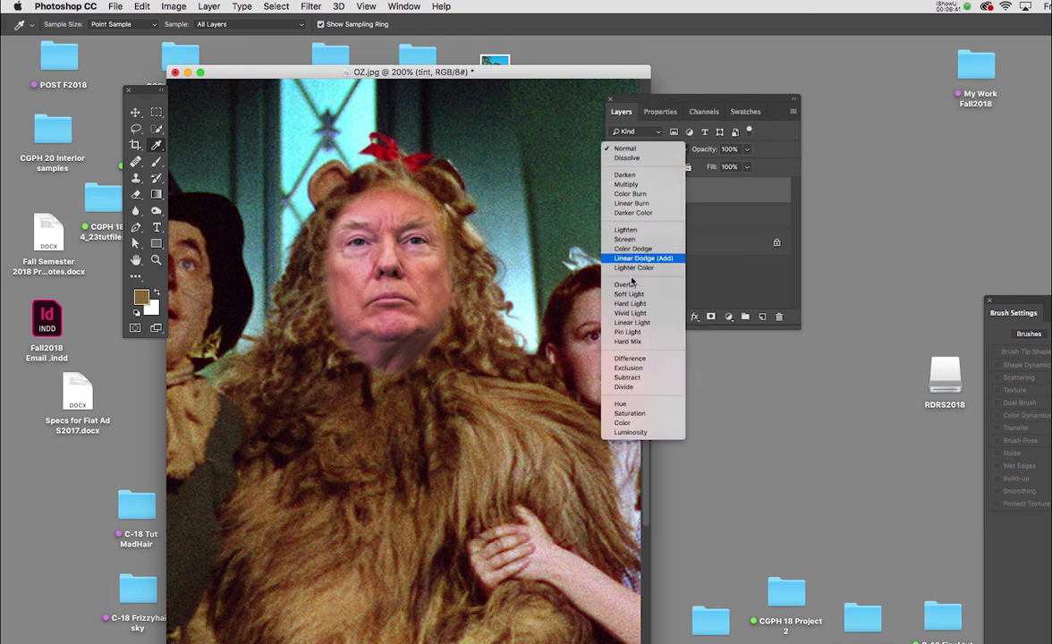
click(627, 424)
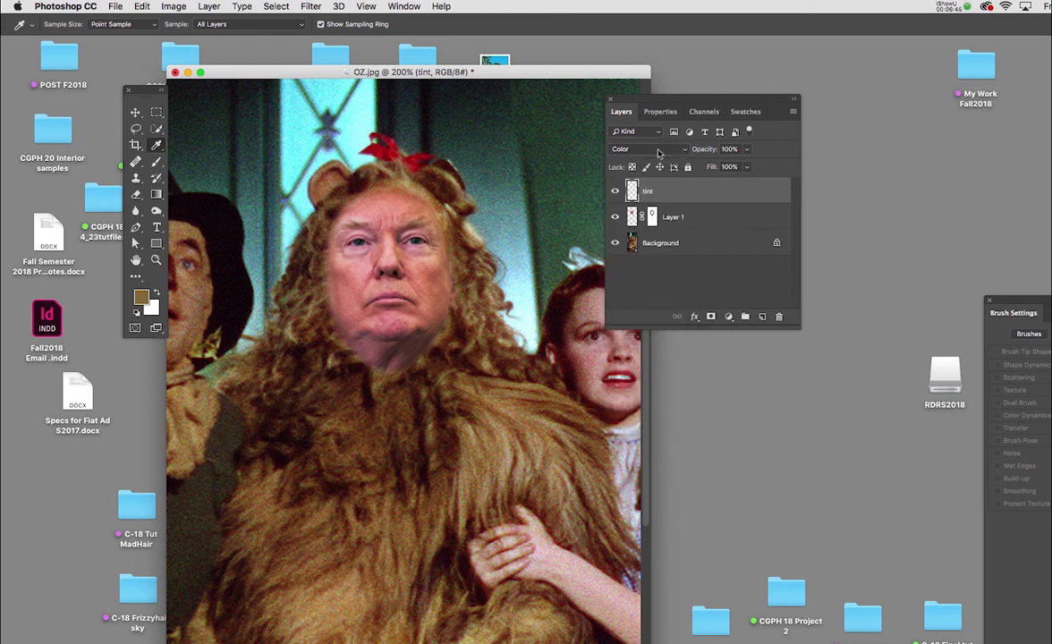
click(653, 157)
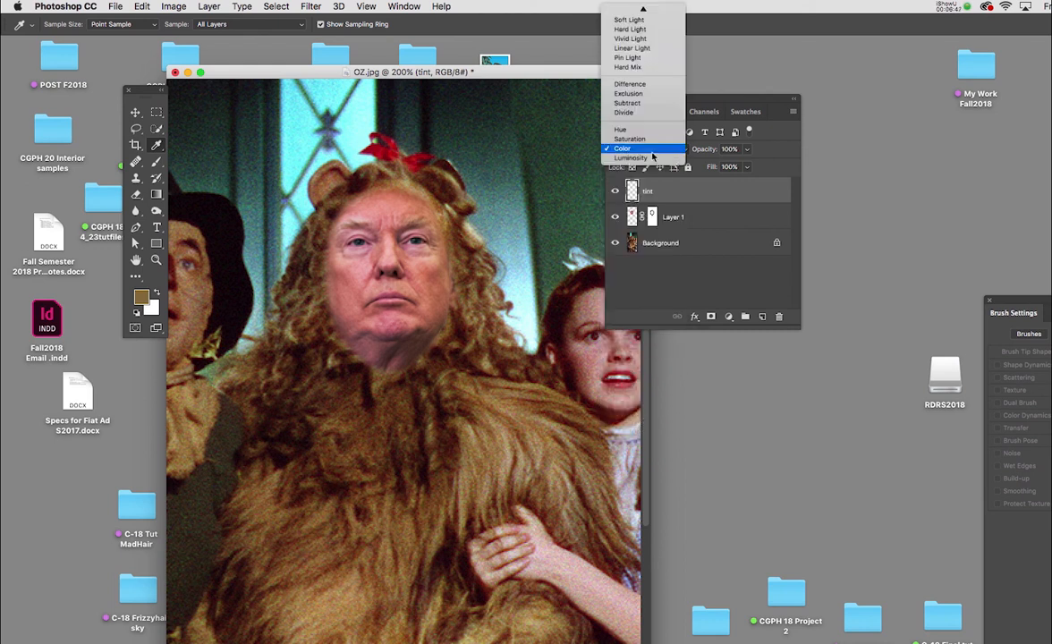
mouse_move(644, 8)
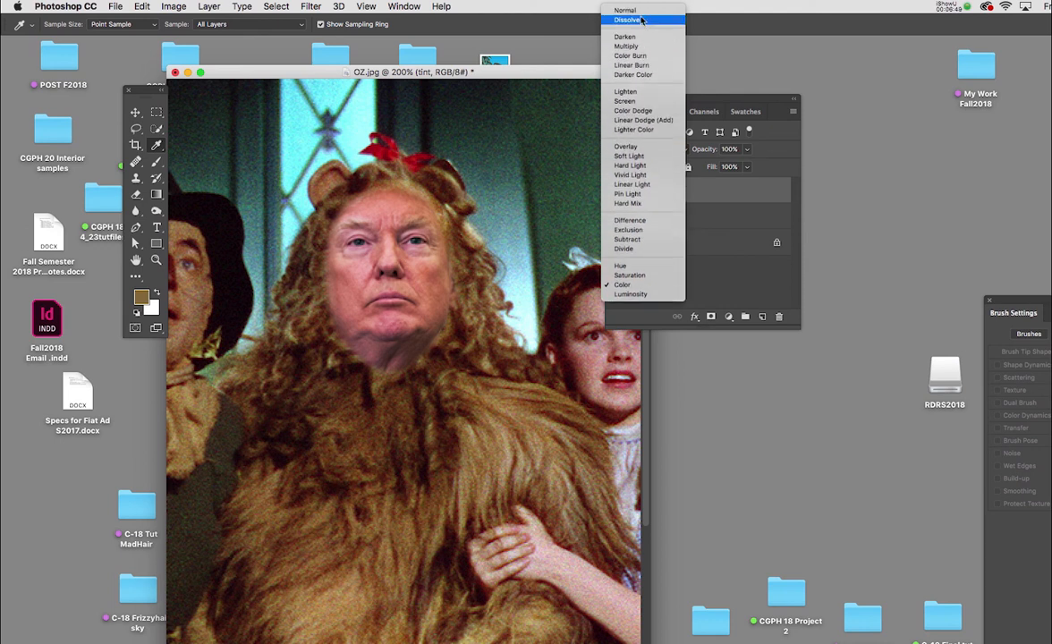
click(647, 285)
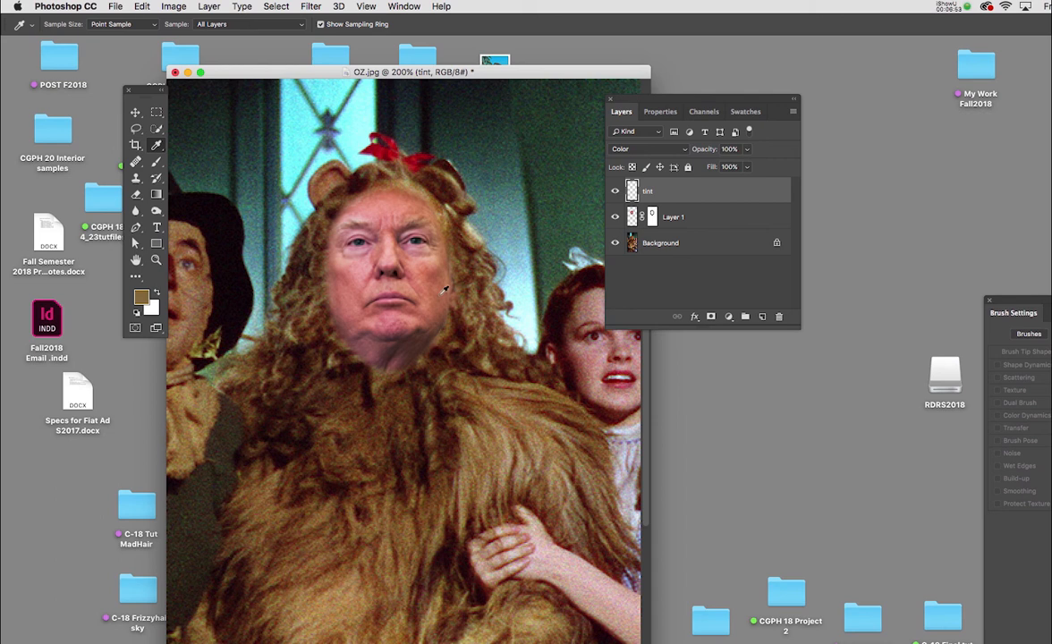
key(b)
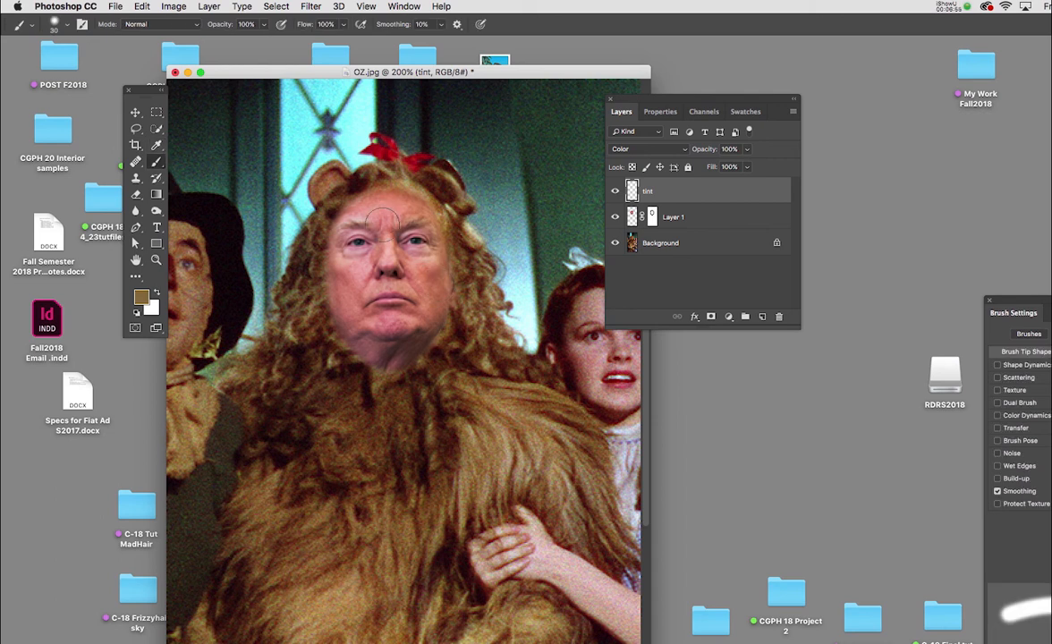